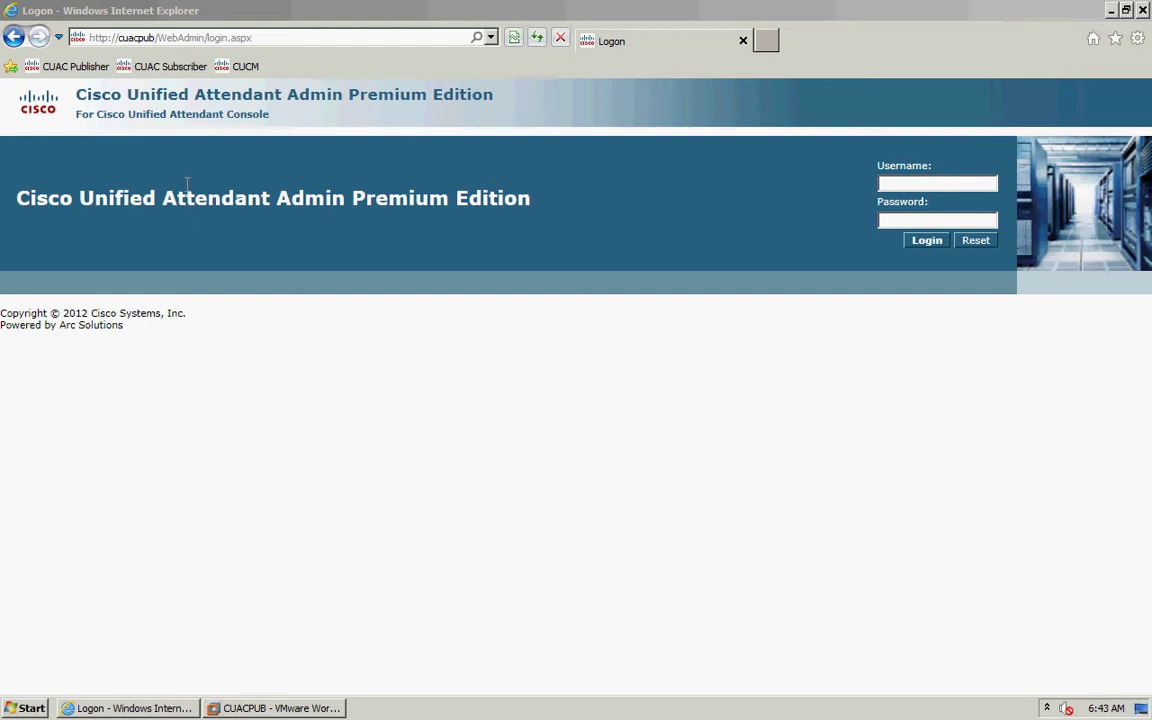
- Log in to the admin site with the ADMIN username and the administrator password
left_click(912, 184)
type("ADMIN")
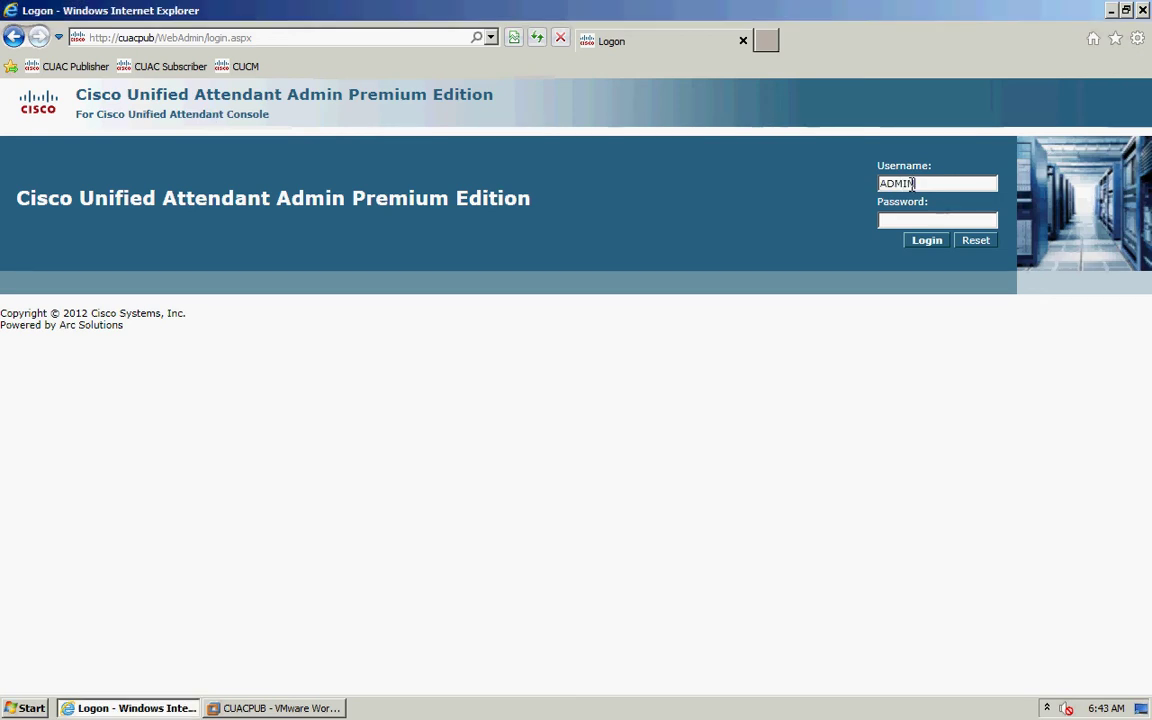
key("Tab")
type("cisco")
left_click(929, 248)
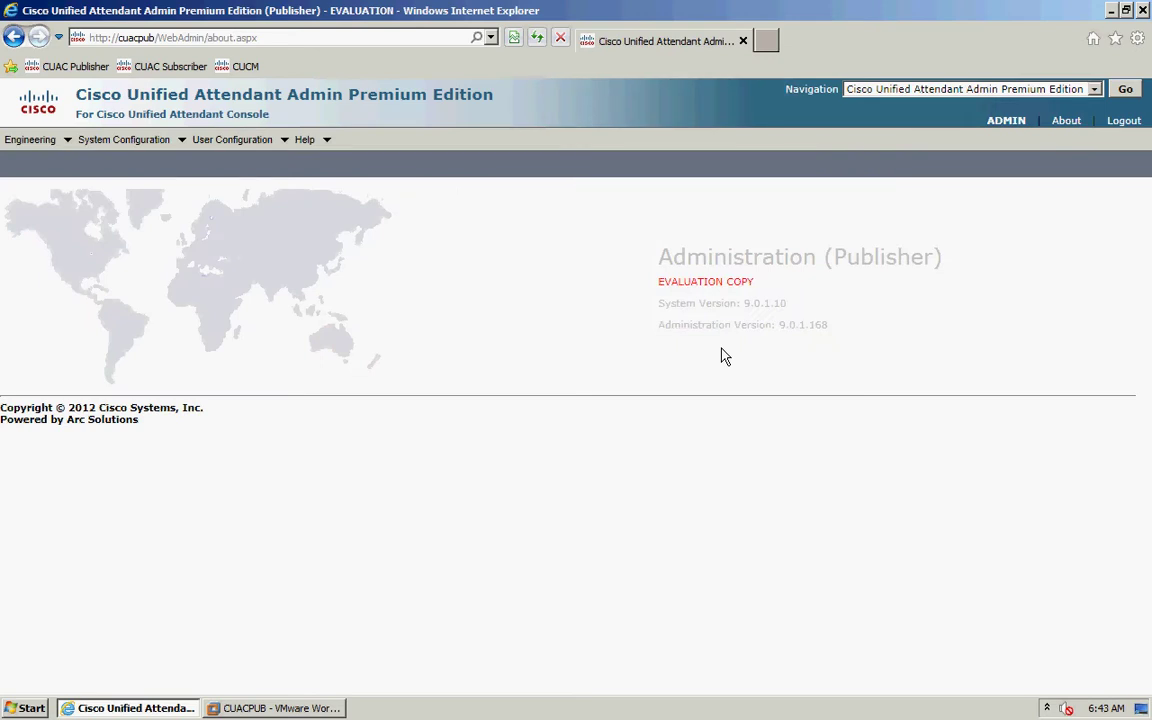
- Go to Help > Licensing to see the 60-day evaluation licence and registration code
left_click(300, 139)
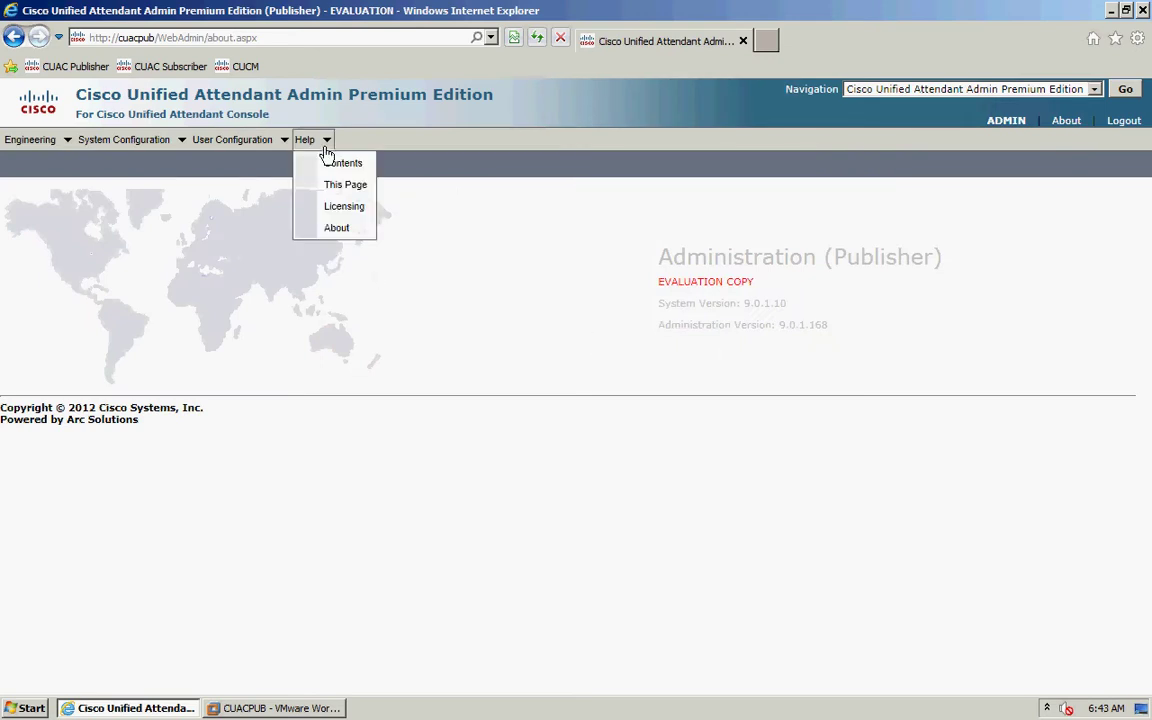
left_click(343, 208)
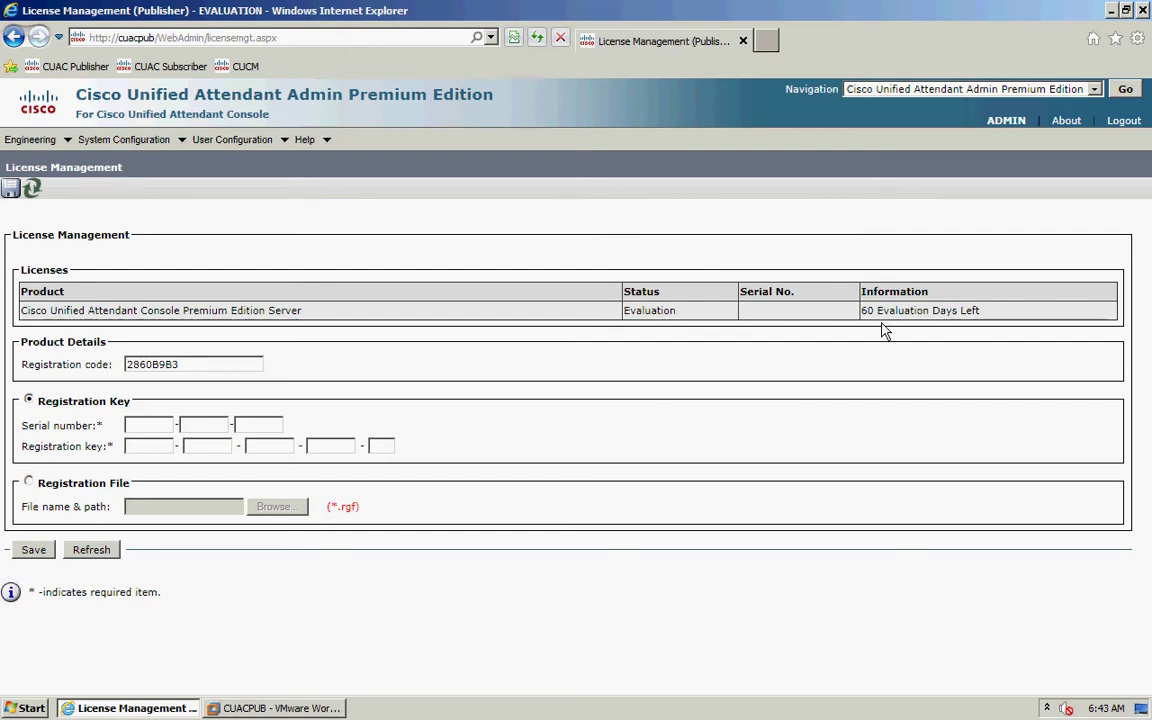
left_click(766, 42)
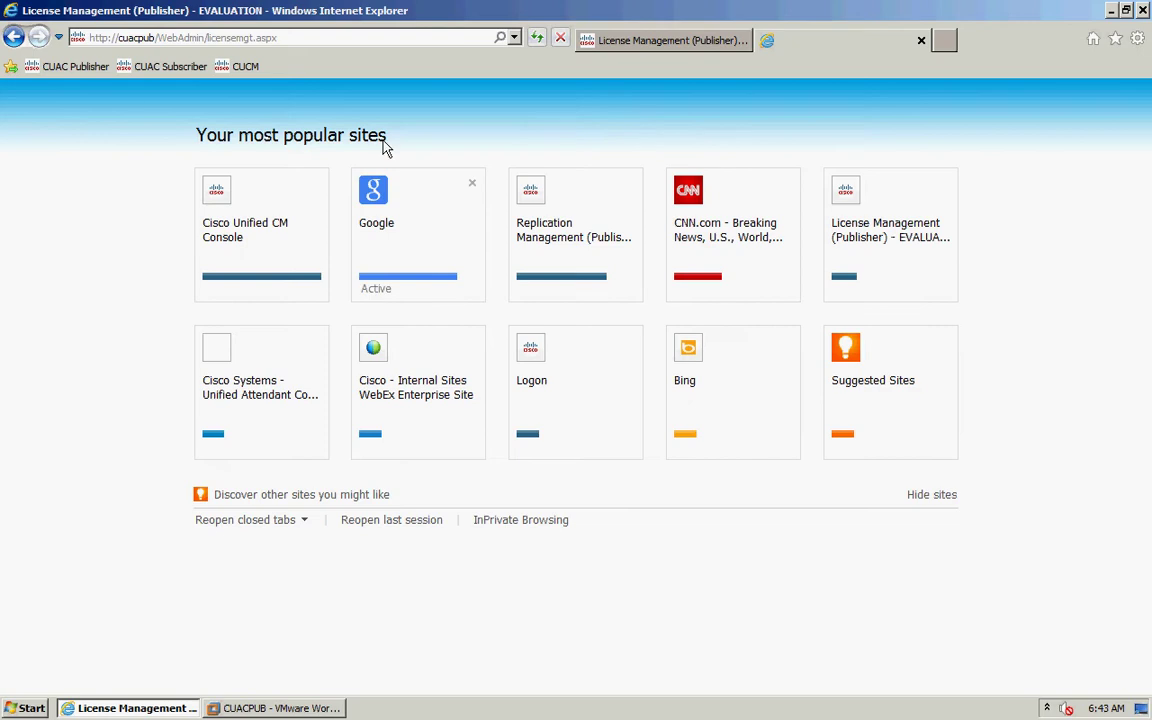
left_click(257, 42)
type("www.cisco")
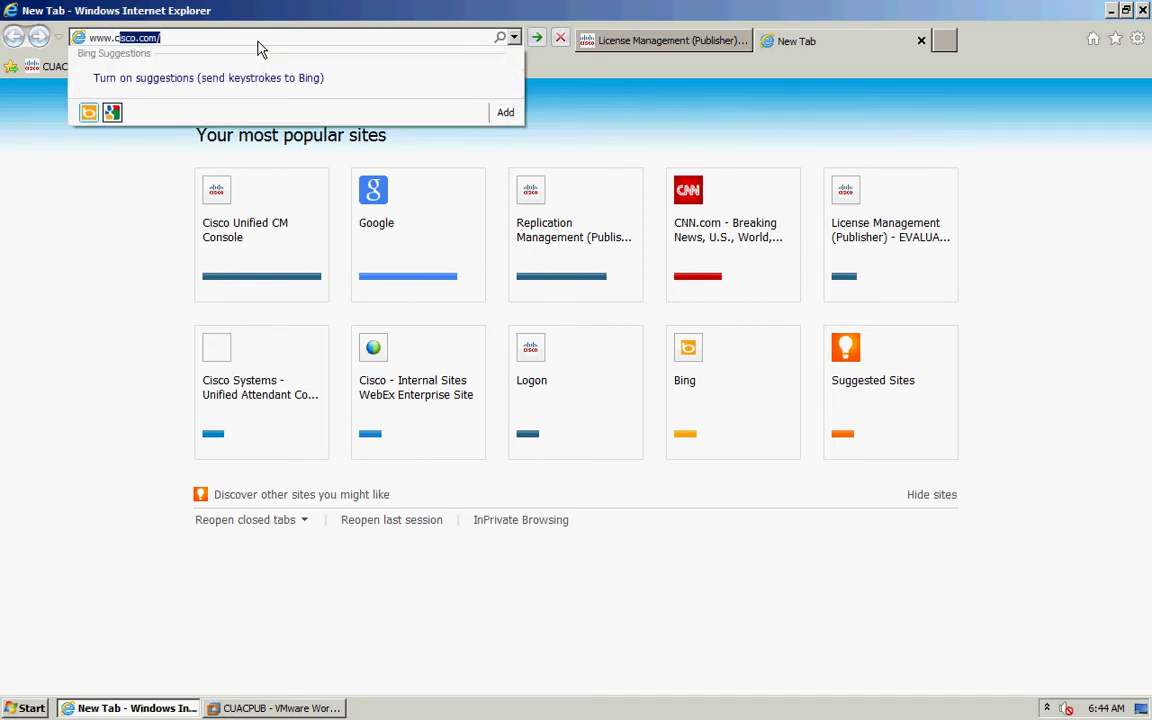
type(".com/")
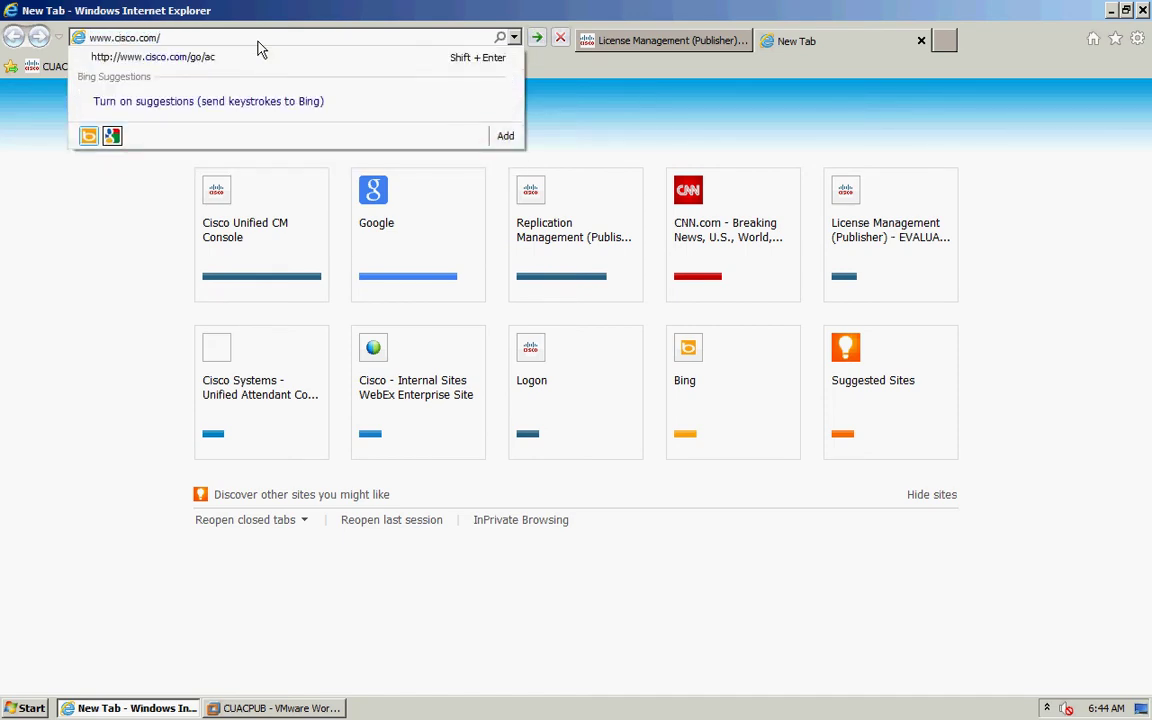
type("go/ac")
- Load cisco.com/go/ac and sign in with the licensing account's user name and password
key("Return")
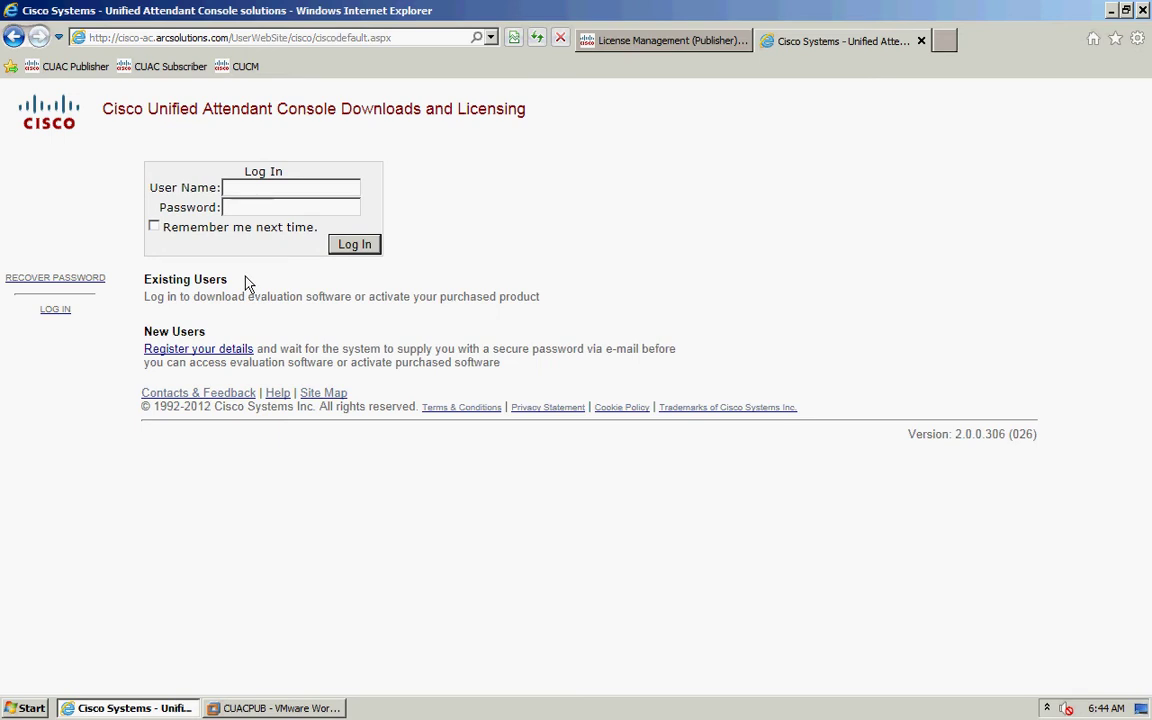
left_click(253, 192)
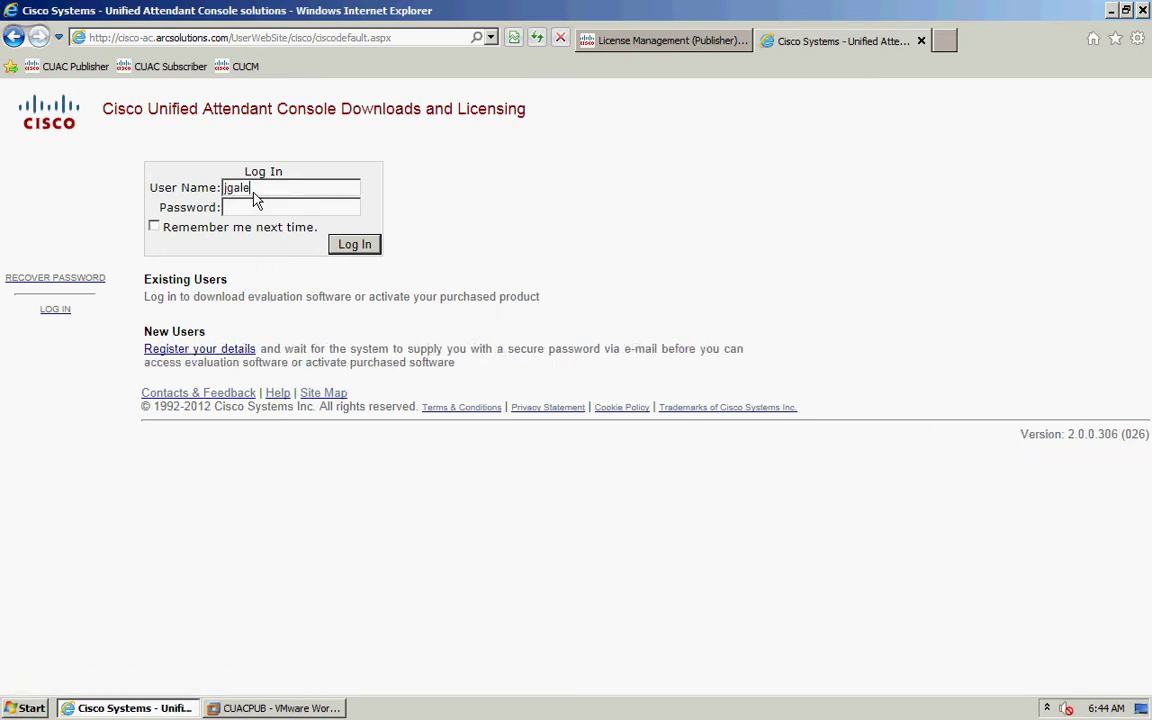
key("Tab")
type("********")
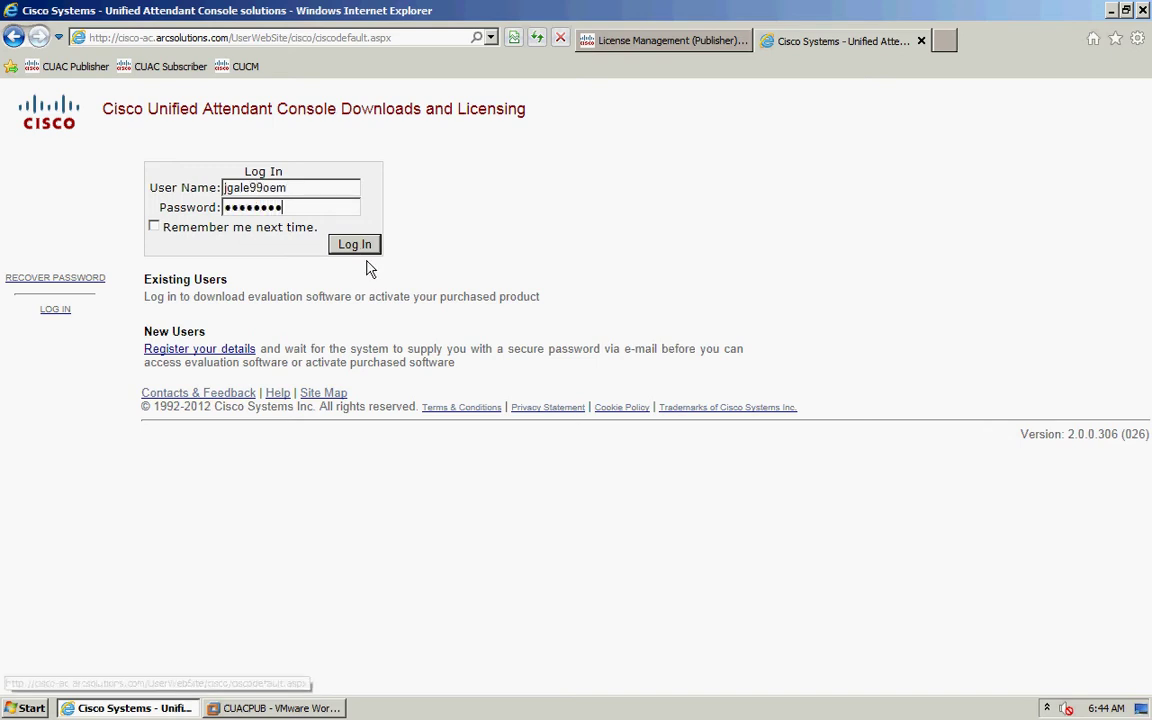
left_click(356, 244)
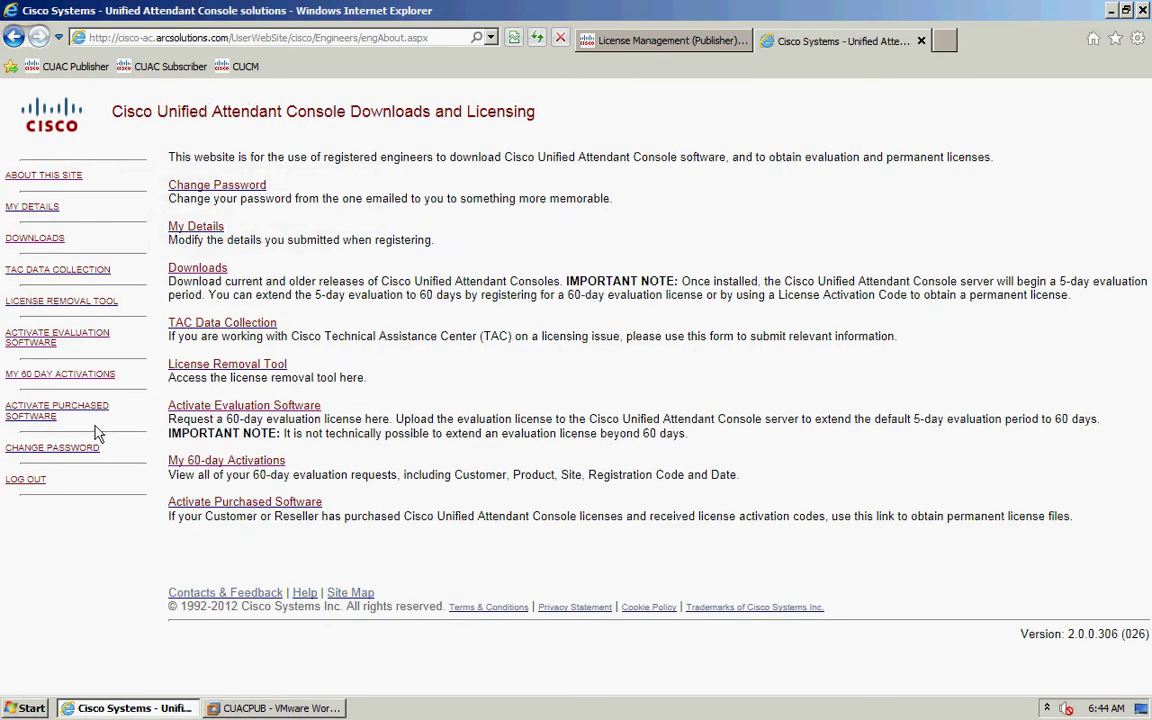
- Start activating purchased software for reseller CISCO, the chosen customer, and site RTP
left_click(33, 424)
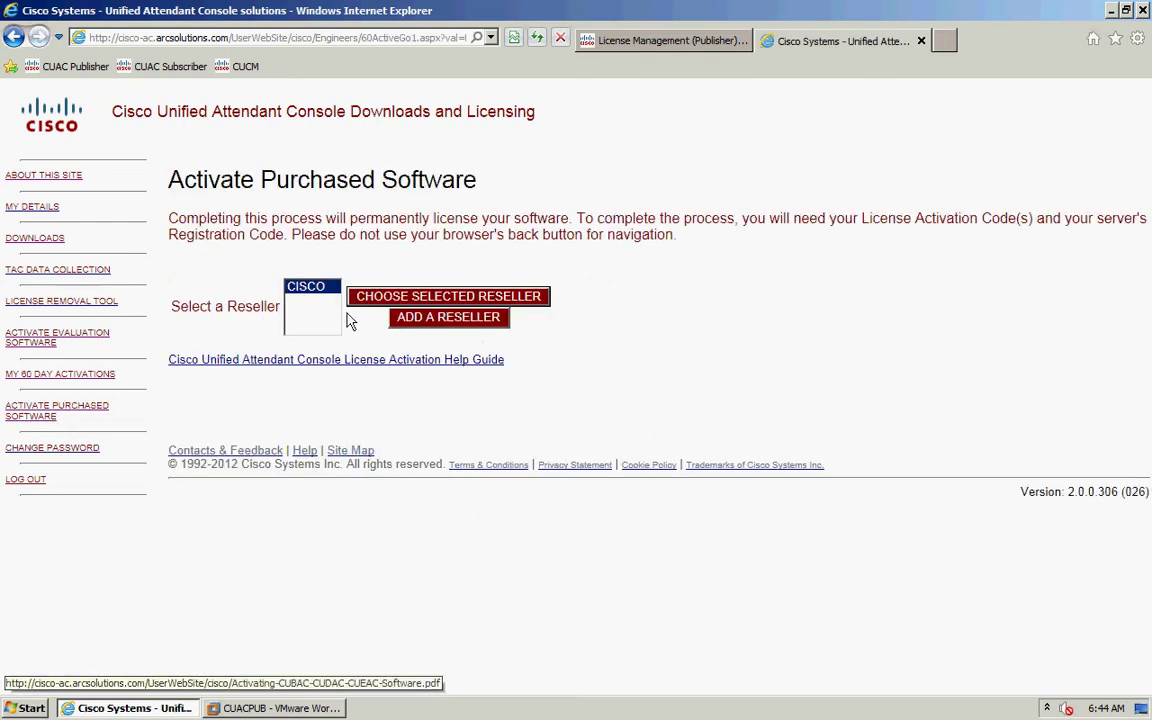
left_click(315, 290)
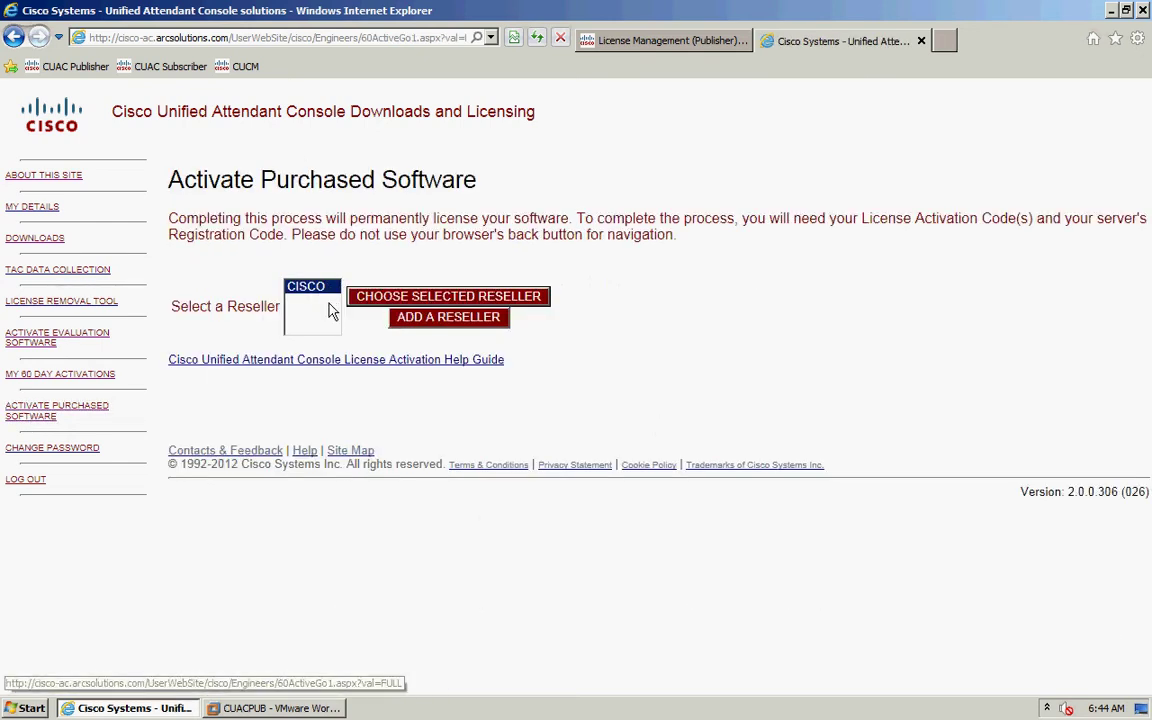
left_click(390, 302)
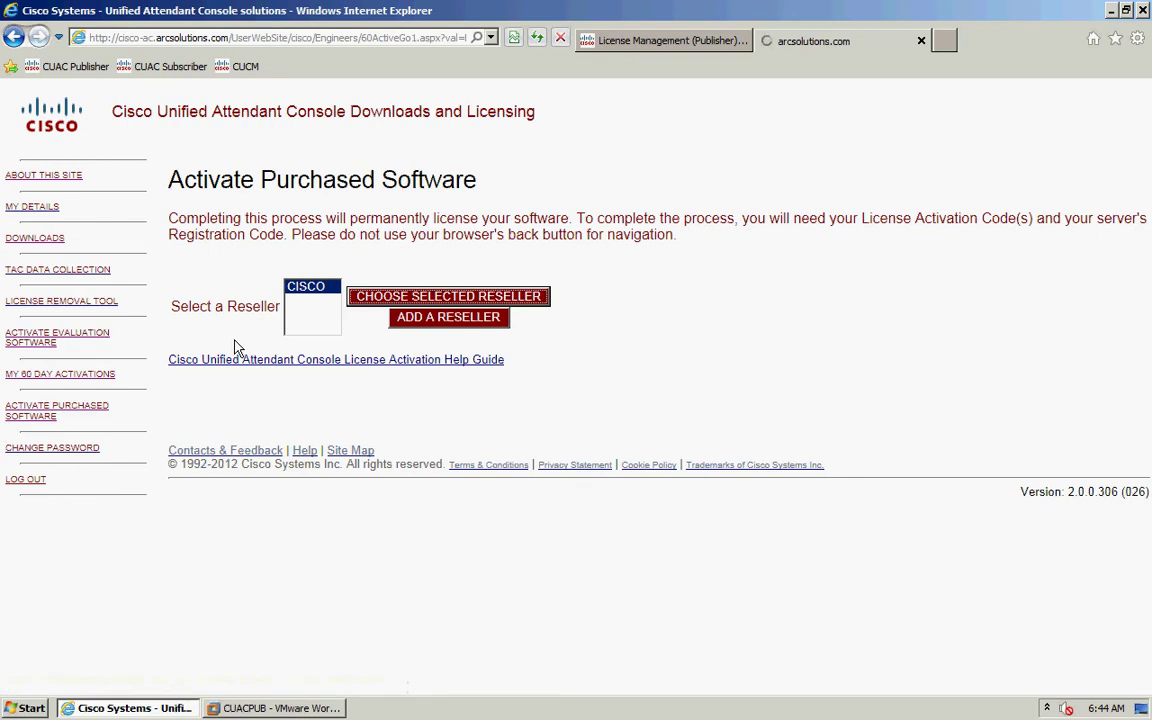
left_click(338, 330)
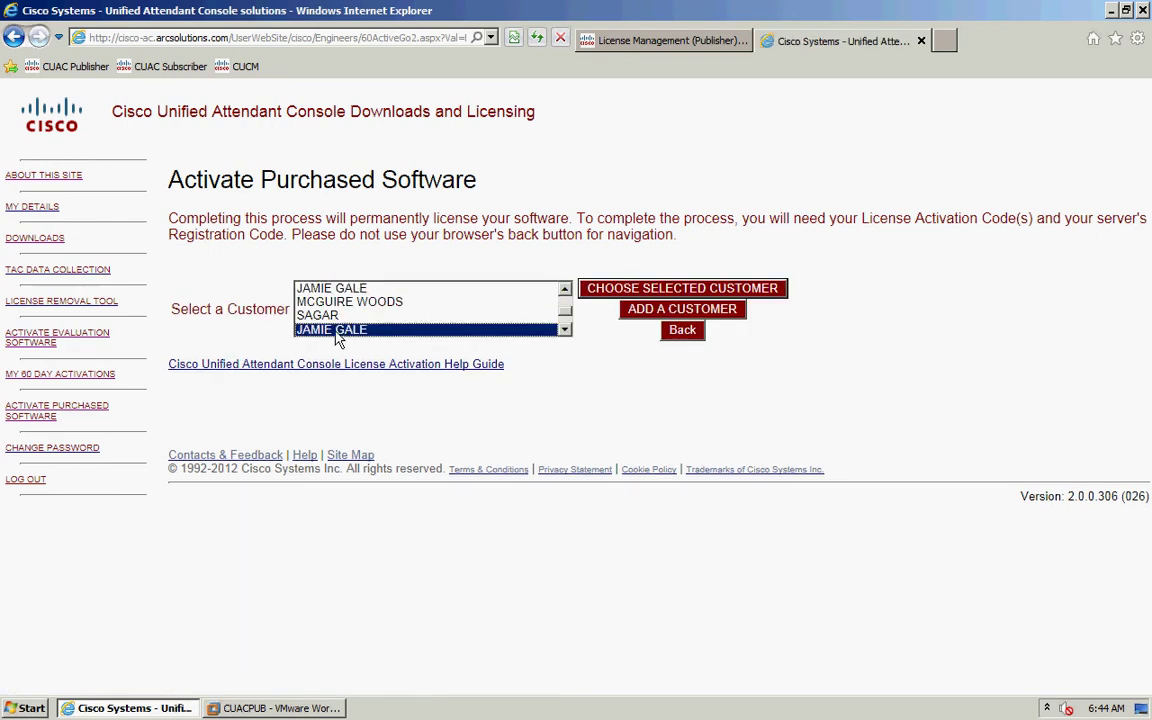
left_click(602, 290)
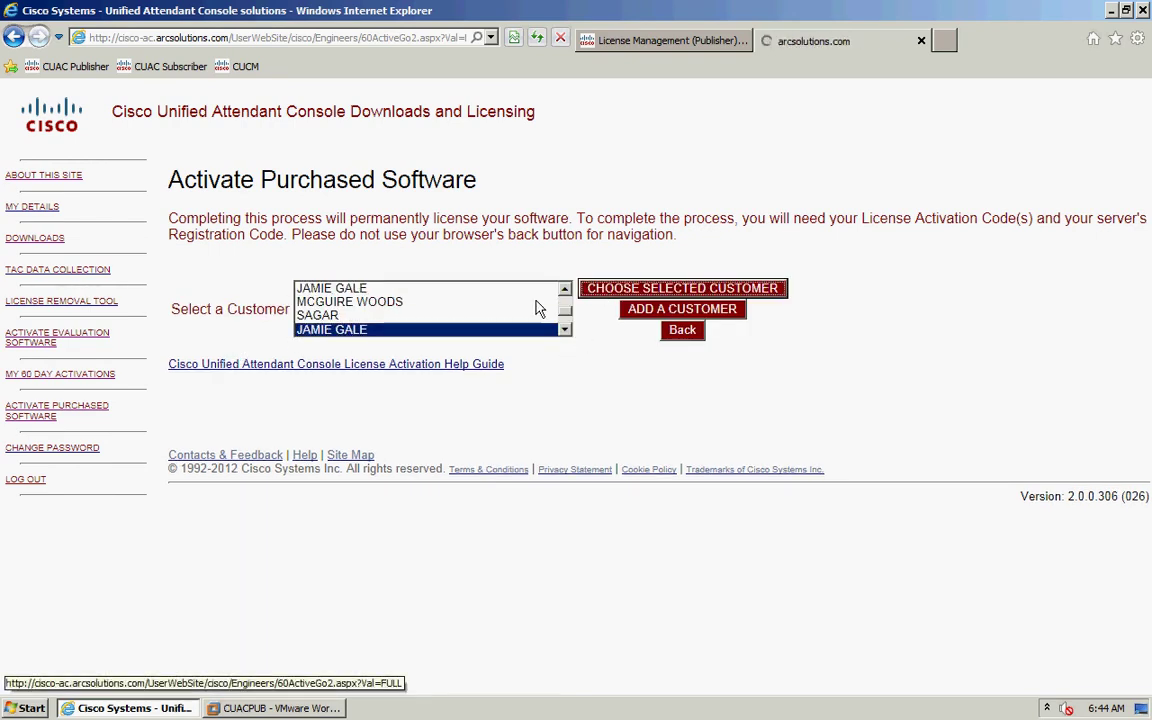
left_click(343, 296)
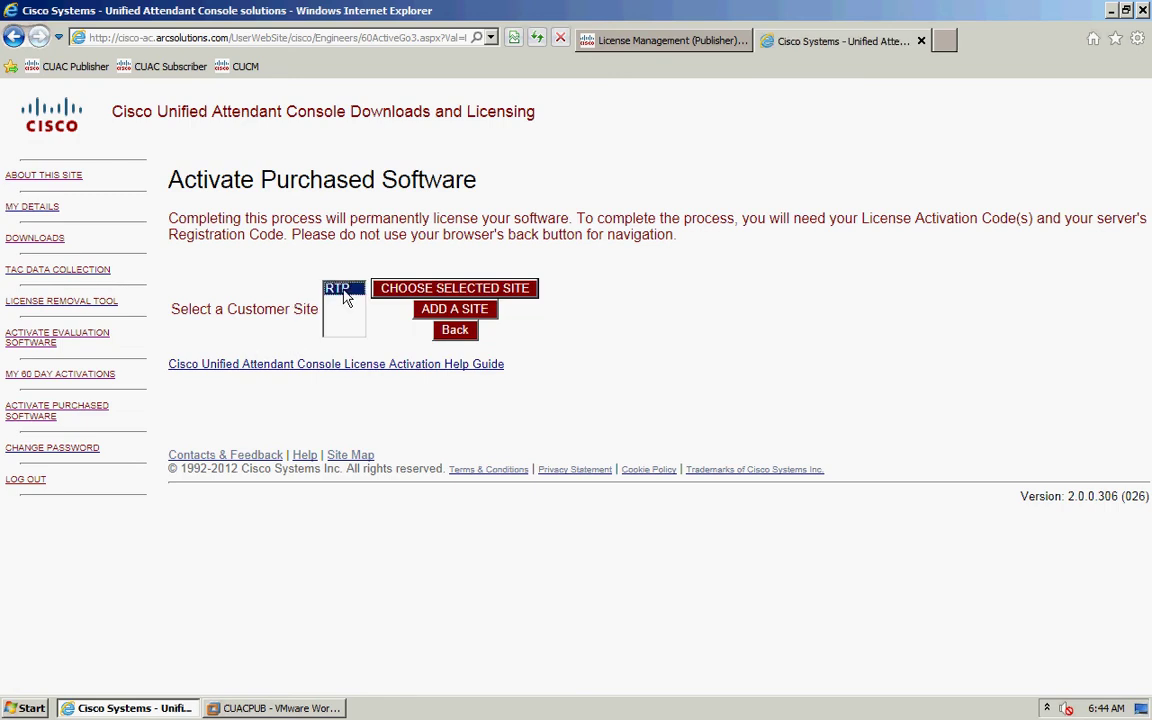
left_click(413, 290)
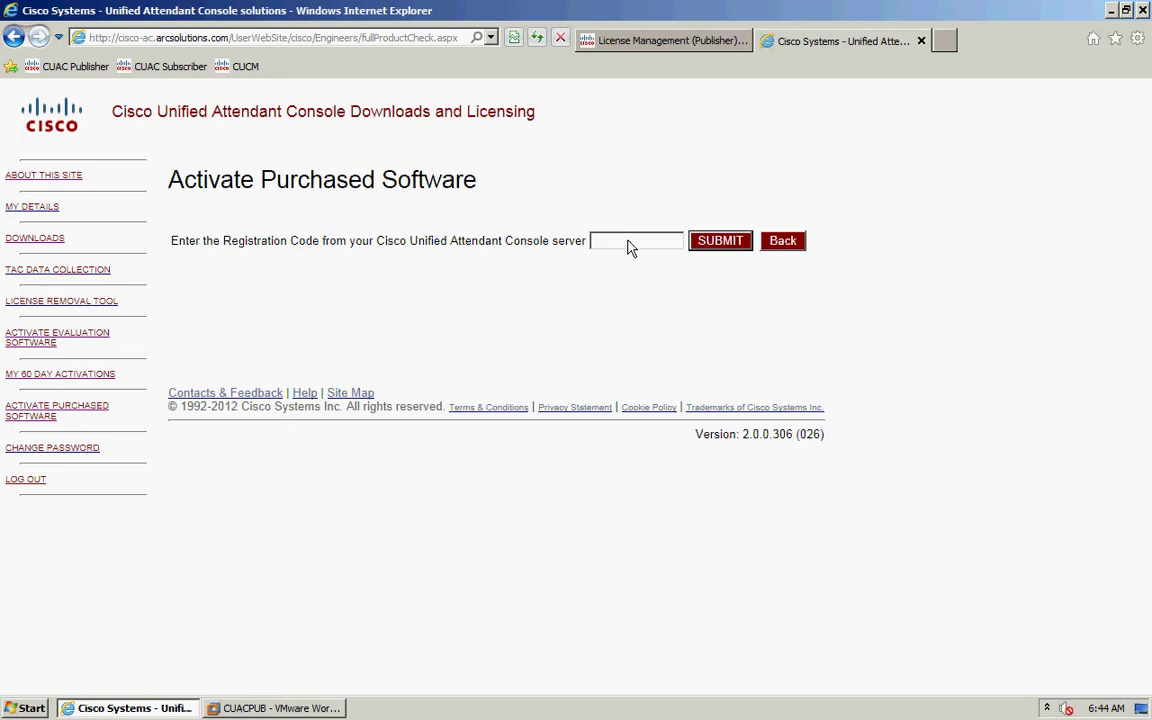
- Copy the publisher's registration code from License Management into the Registration Code field
left_click(648, 42)
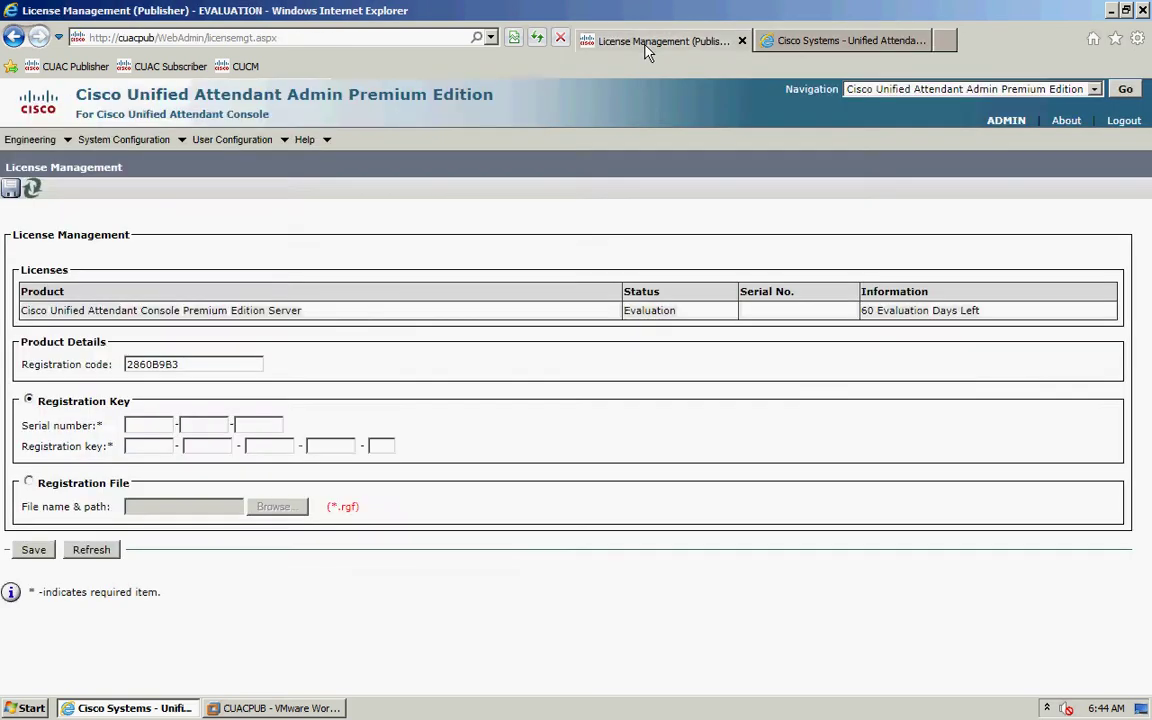
left_click(807, 41)
left_click(620, 243)
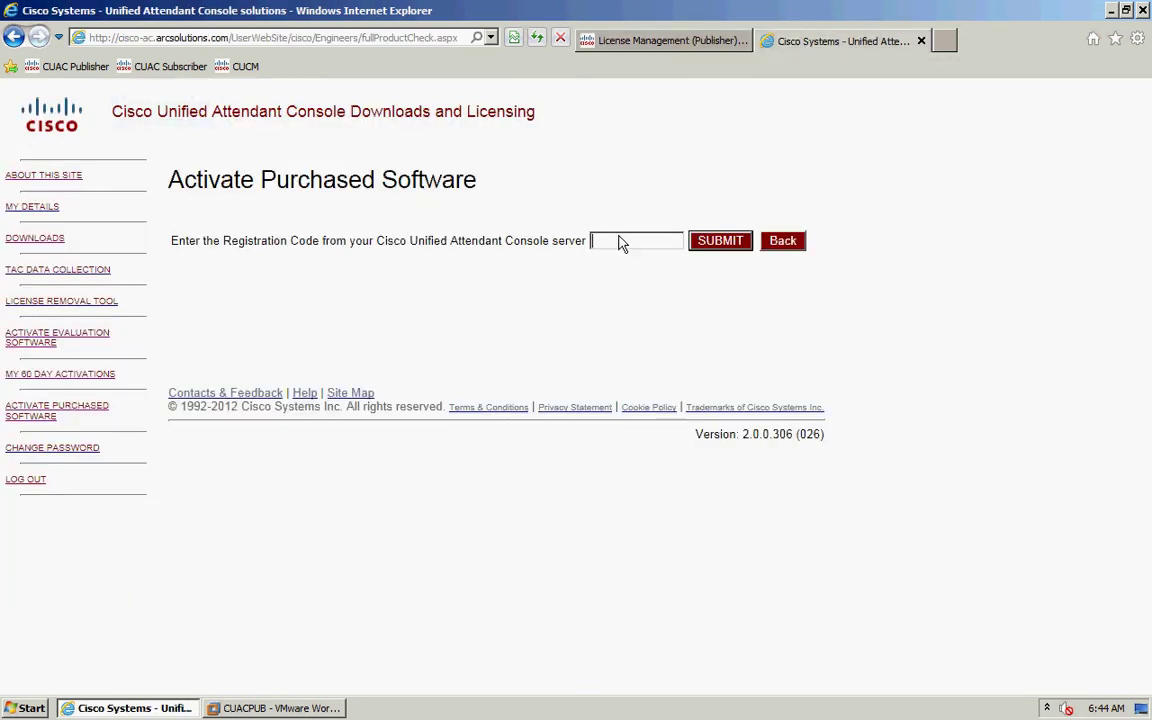
type("286")
left_click(668, 45)
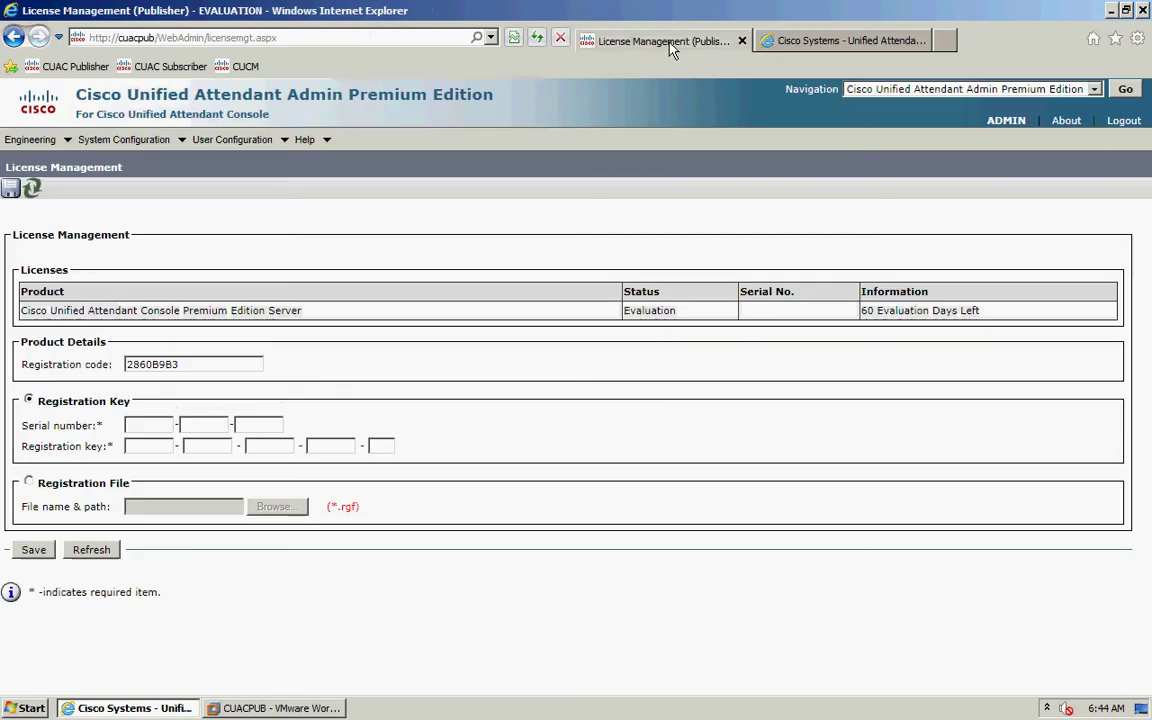
left_click(762, 45)
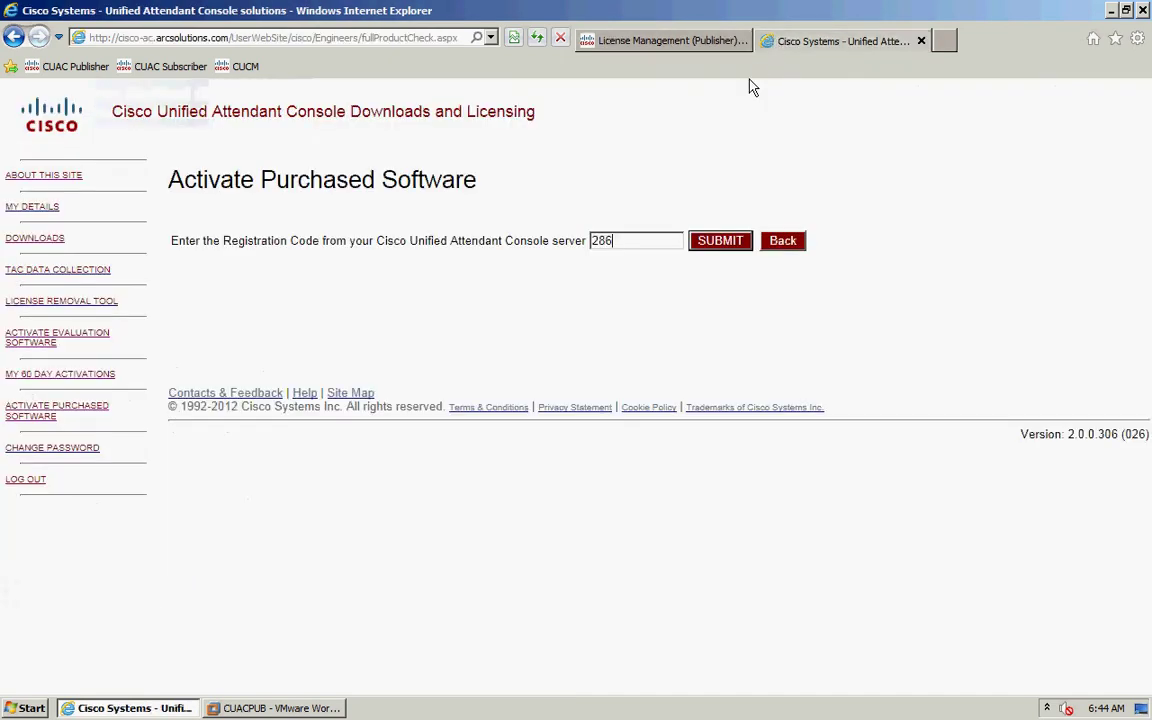
type("0B")
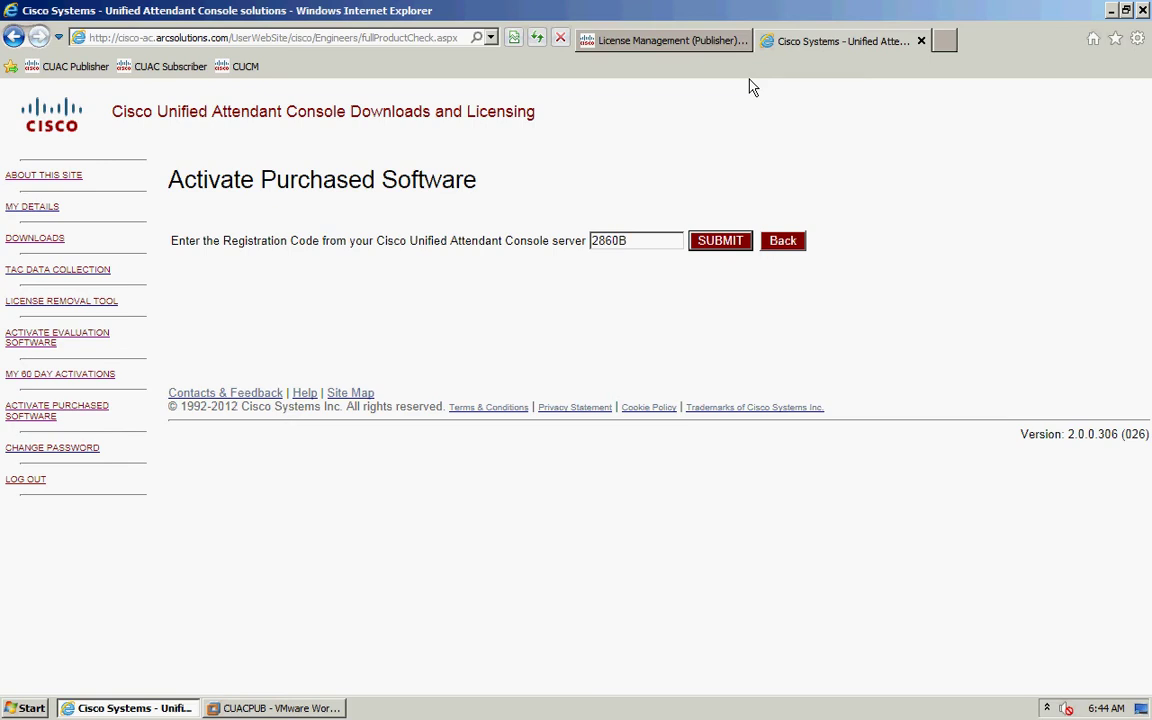
left_click(689, 50)
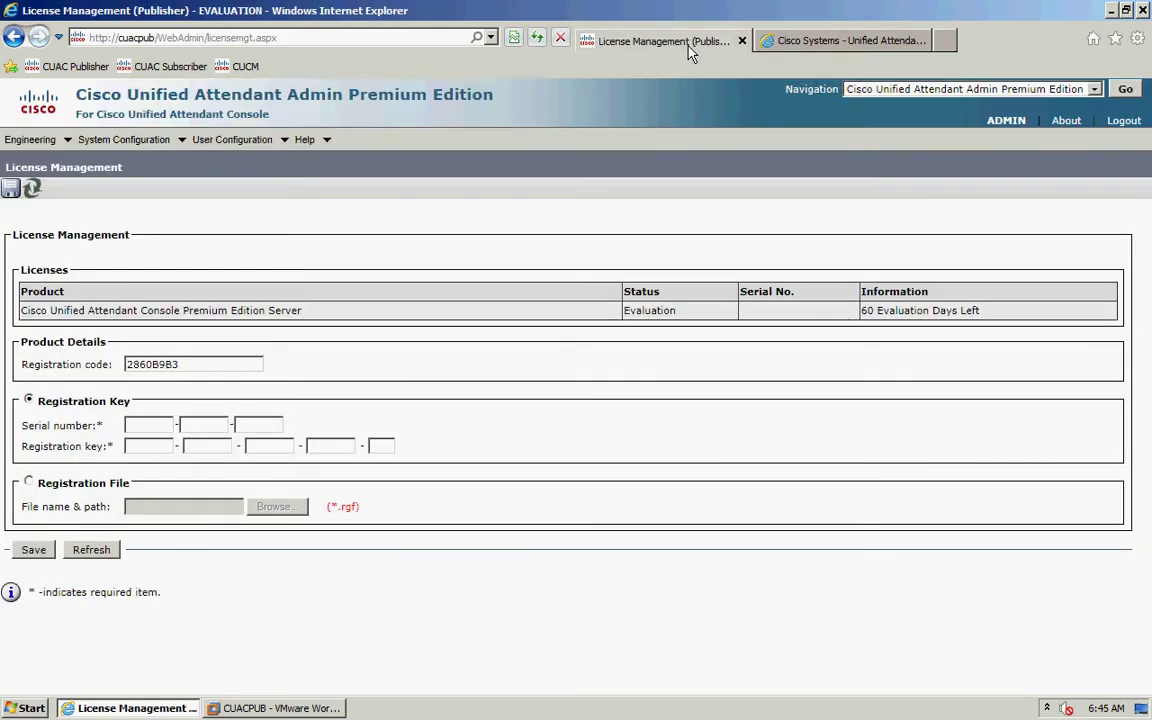
left_click(850, 41)
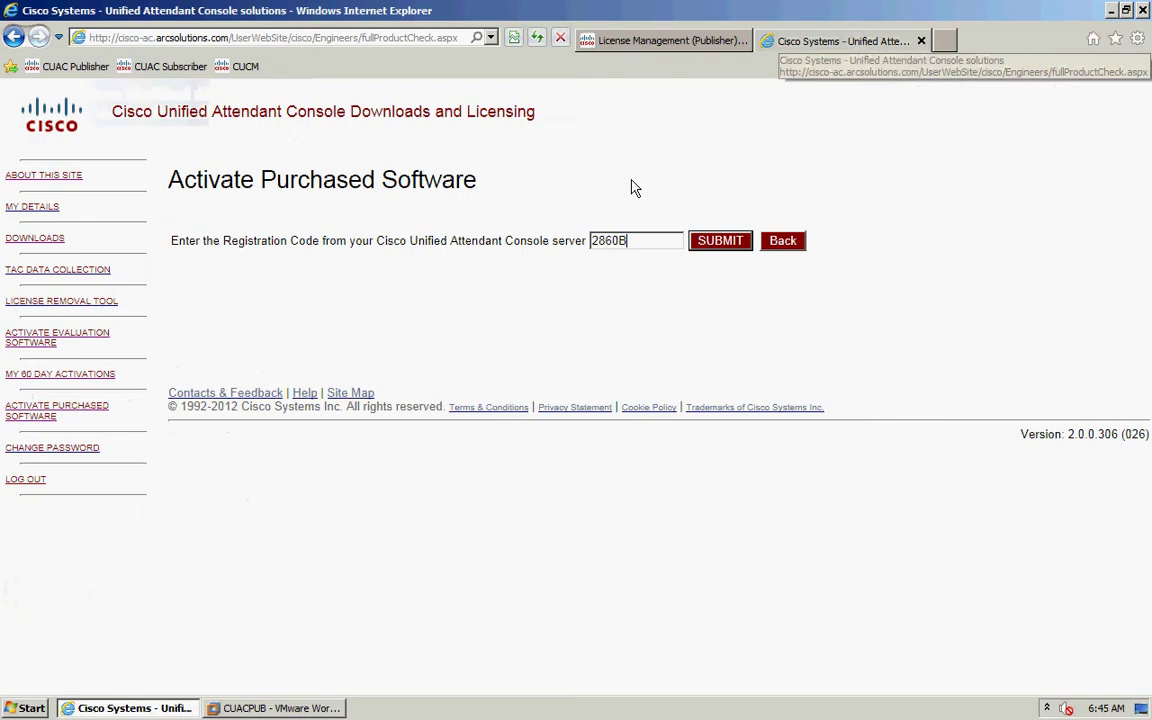
type("9B")
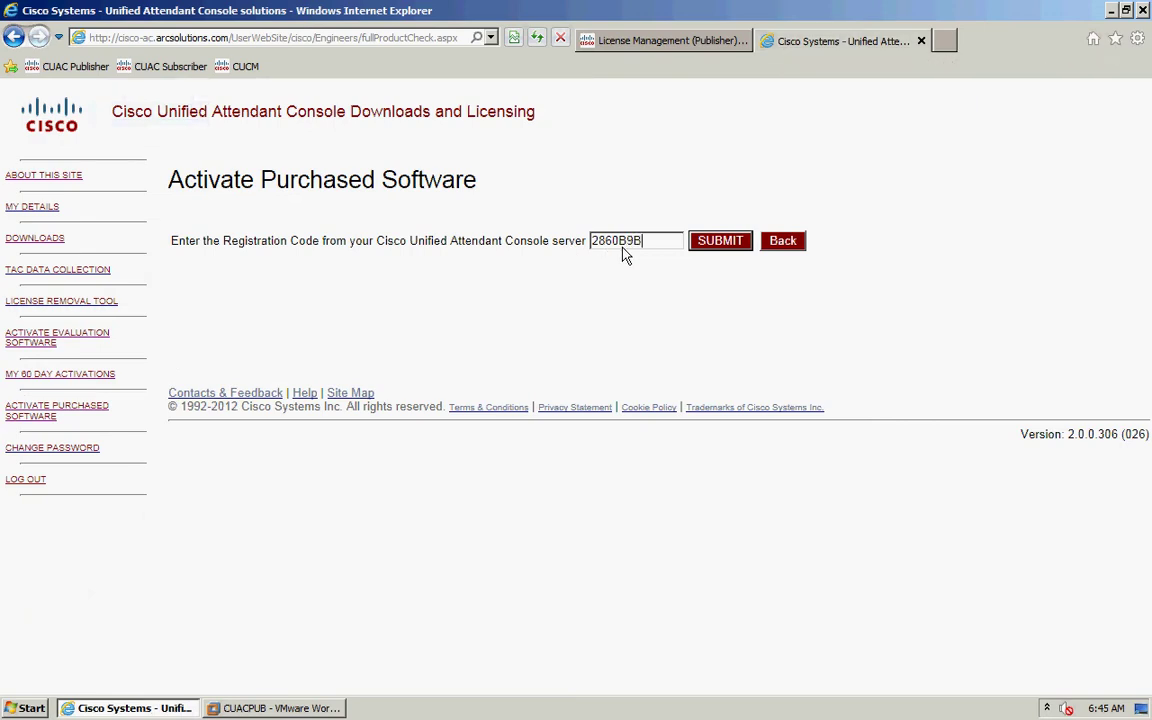
type("3")
- Submit the registration code, then paste and submit the License Activation Code
left_click(722, 244)
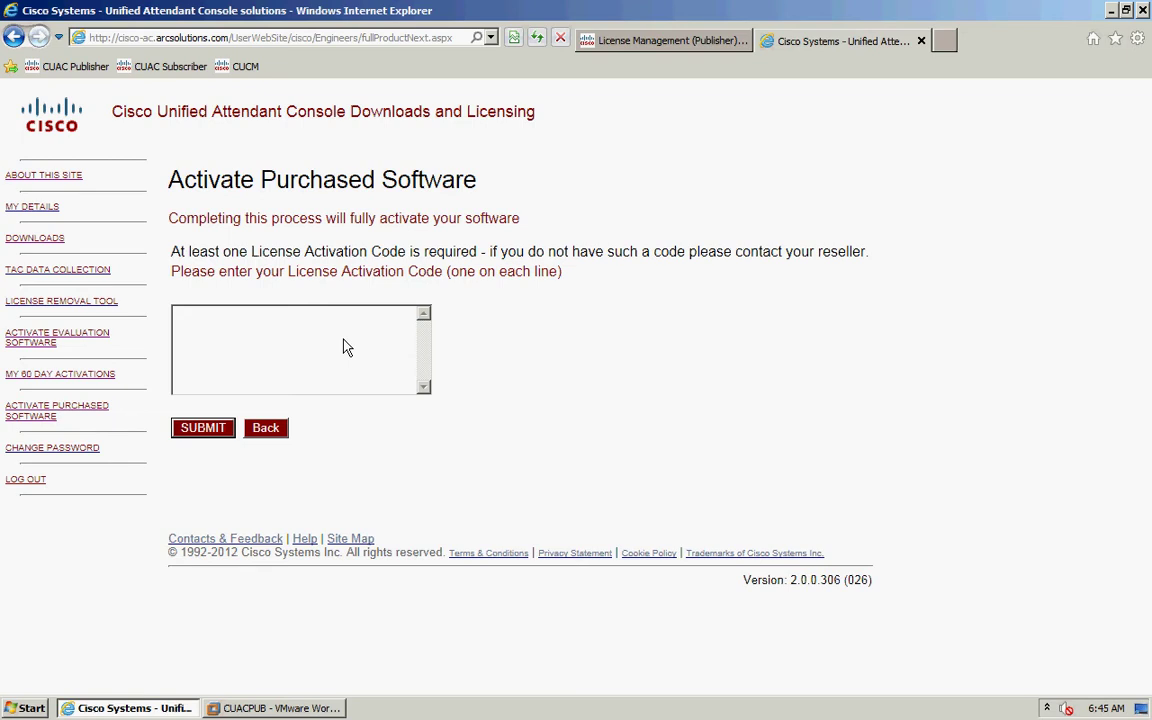
key("ctrl+v")
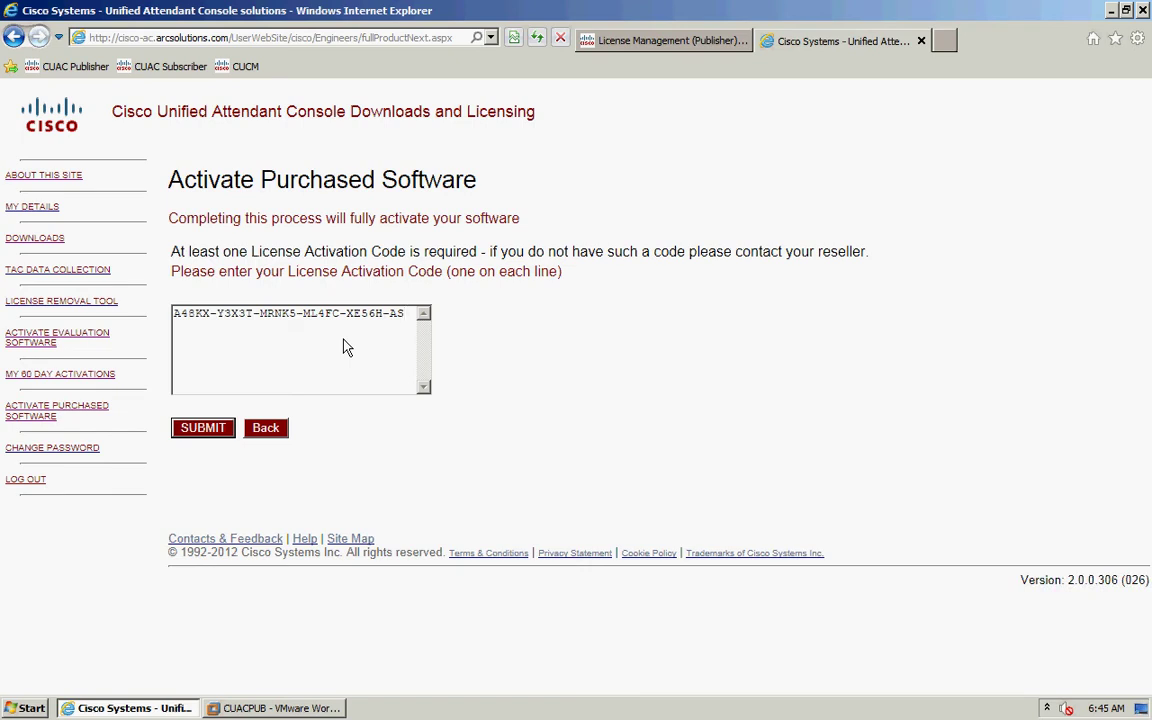
left_click(189, 432)
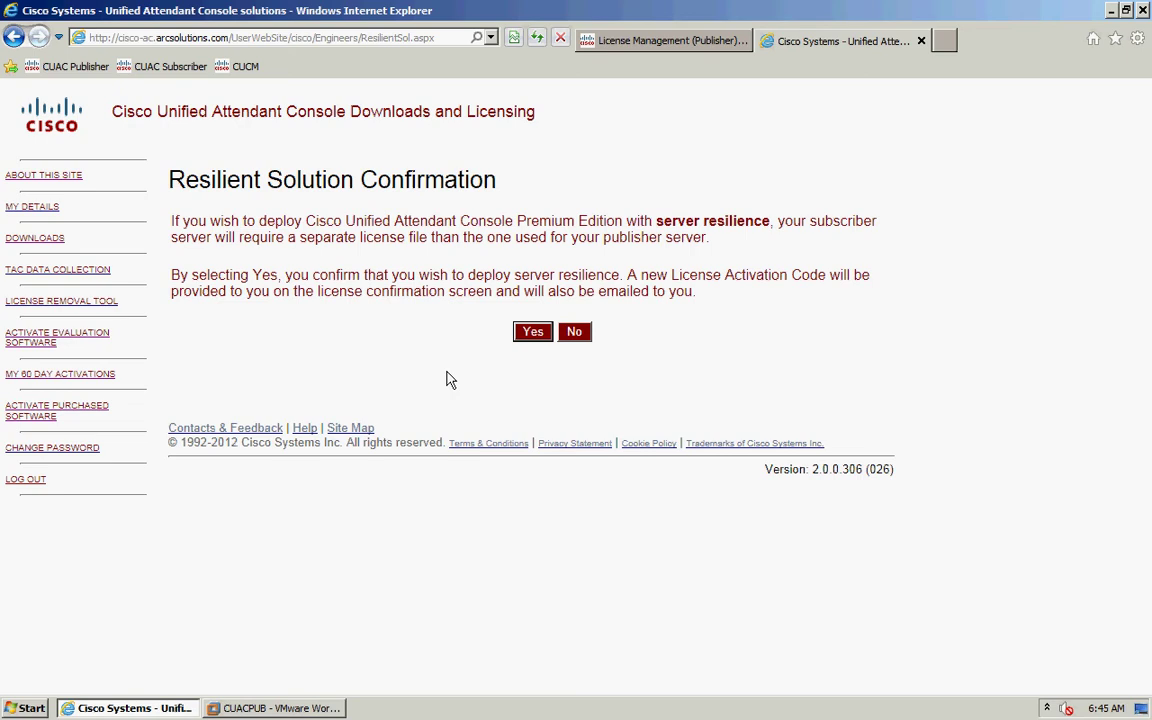
- Answer Yes to deploying with server resilience
left_click(536, 332)
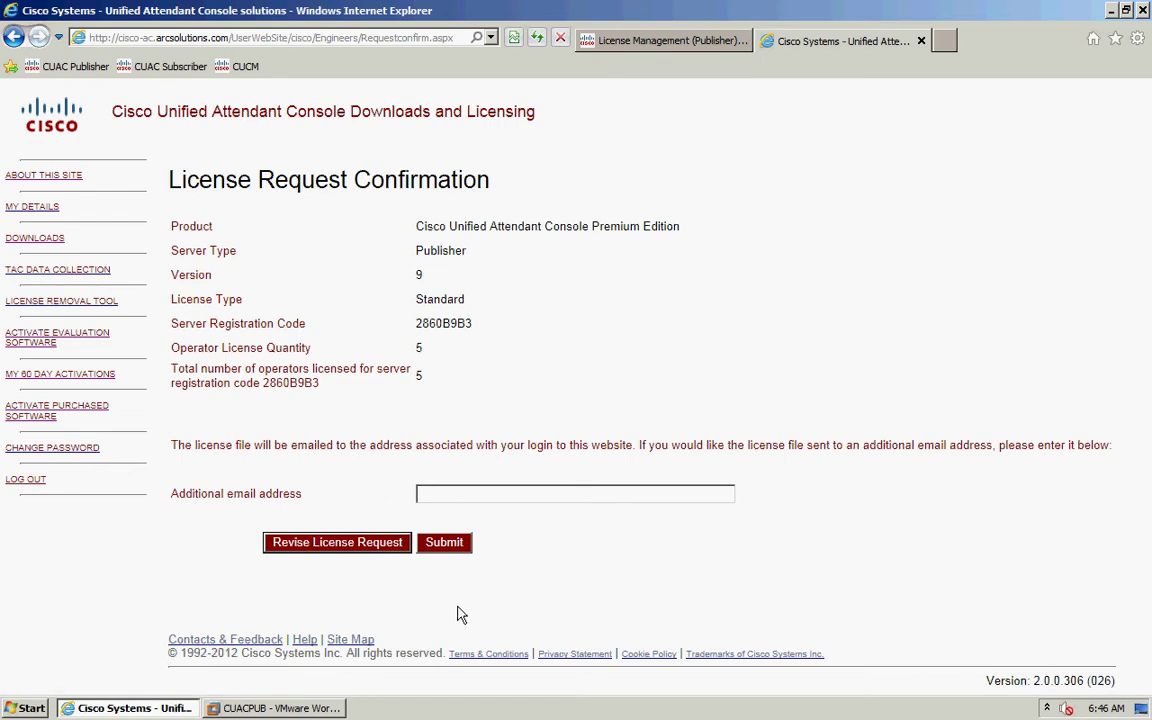
- Submit the 5-operator publisher licence request, then return to publisher License Management
left_click(447, 548)
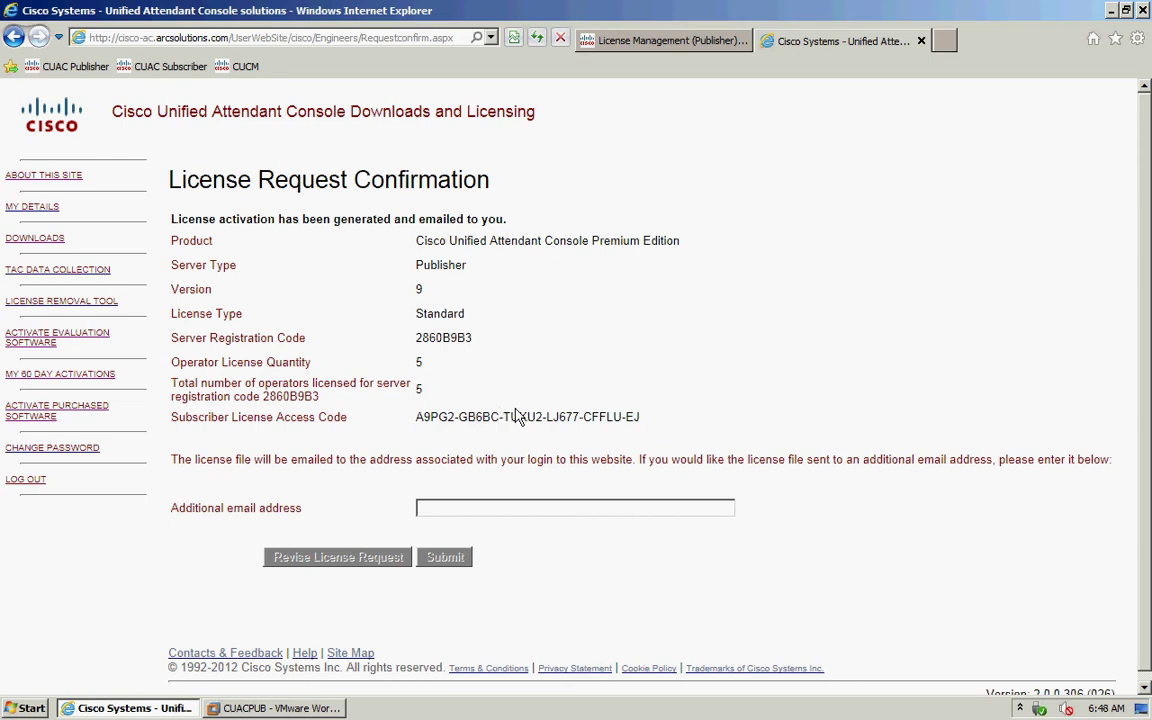
left_click(661, 42)
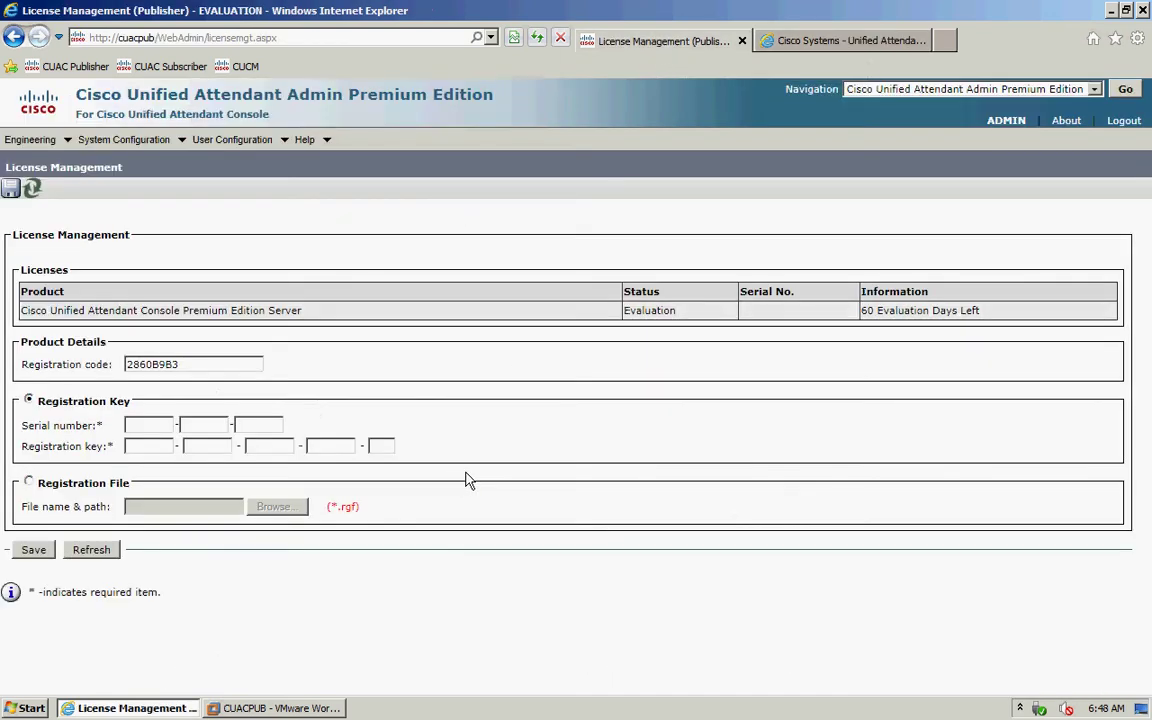
- Upload and save the publisher's .rgf registration file from the Desktop, then open the CUAC Subscriber site
left_click(29, 484)
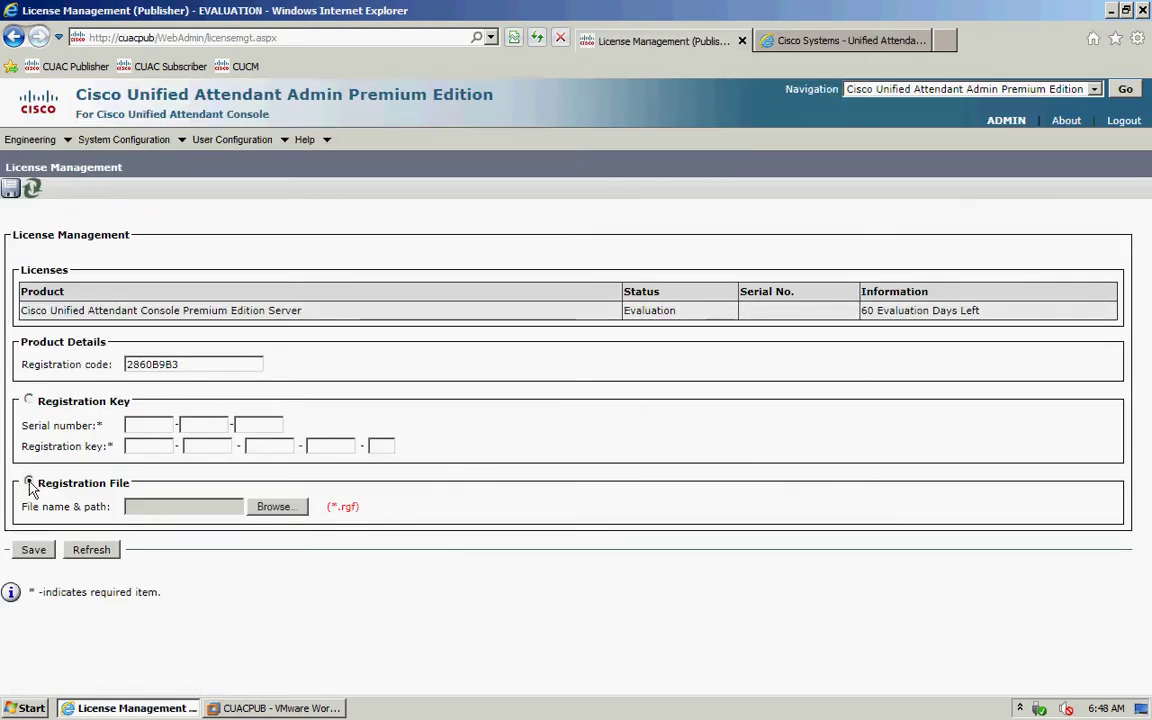
left_click(277, 507)
left_click(220, 360)
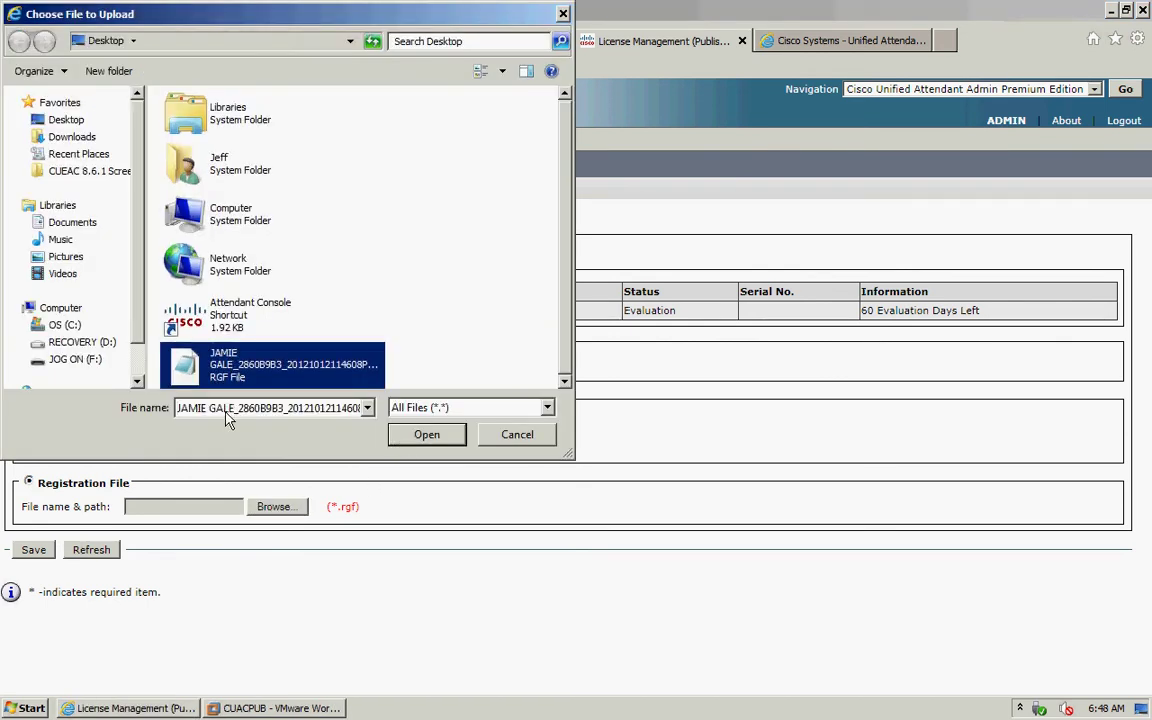
left_click(438, 434)
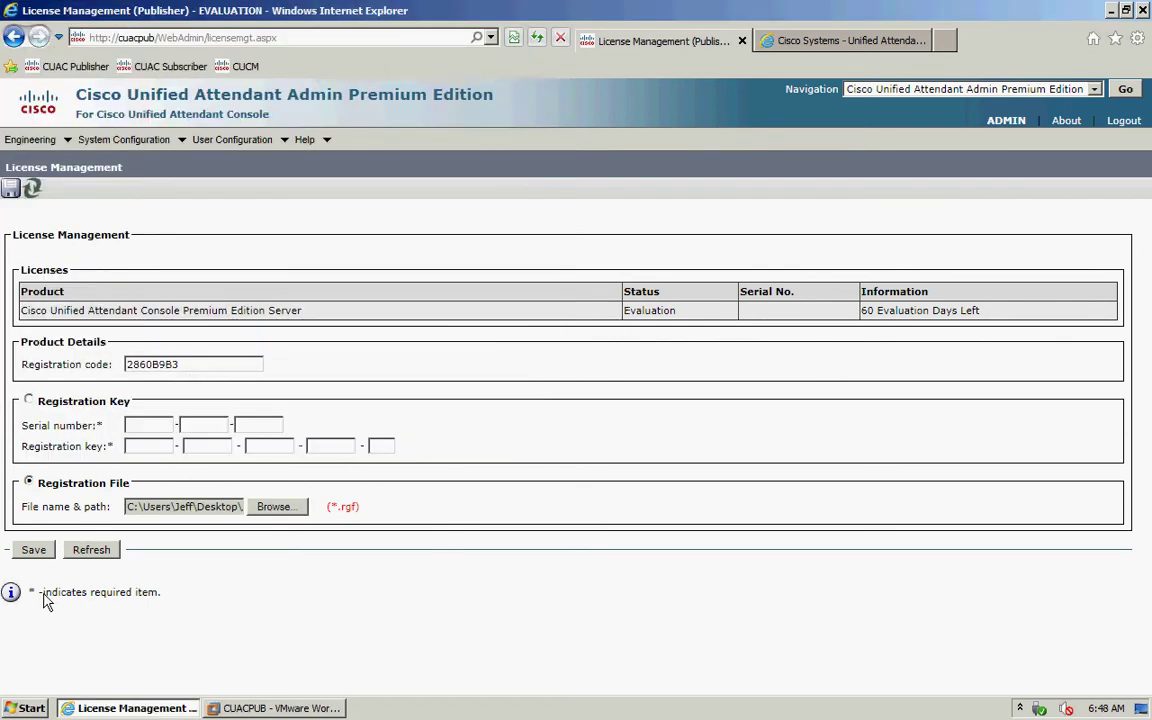
left_click(33, 550)
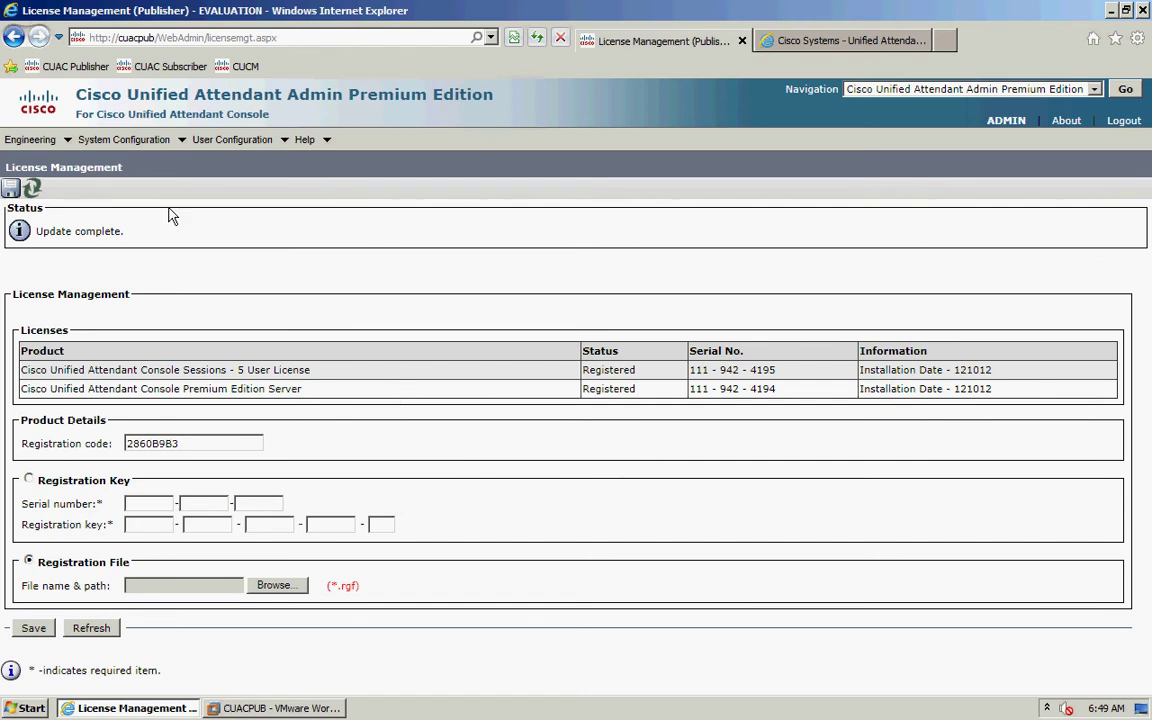
left_click(174, 72)
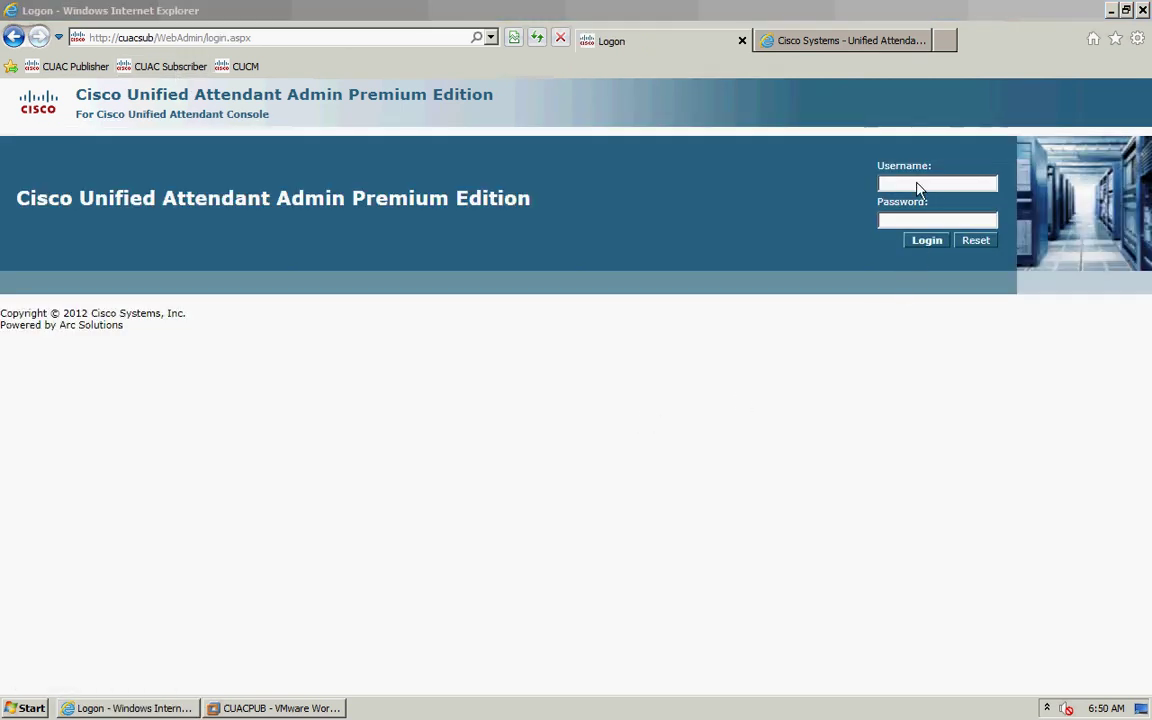
- Log in to the subscriber's admin with the admin username and password, then open Help > Licensing
left_click(918, 184)
type("ADMIN")
key("Tab")
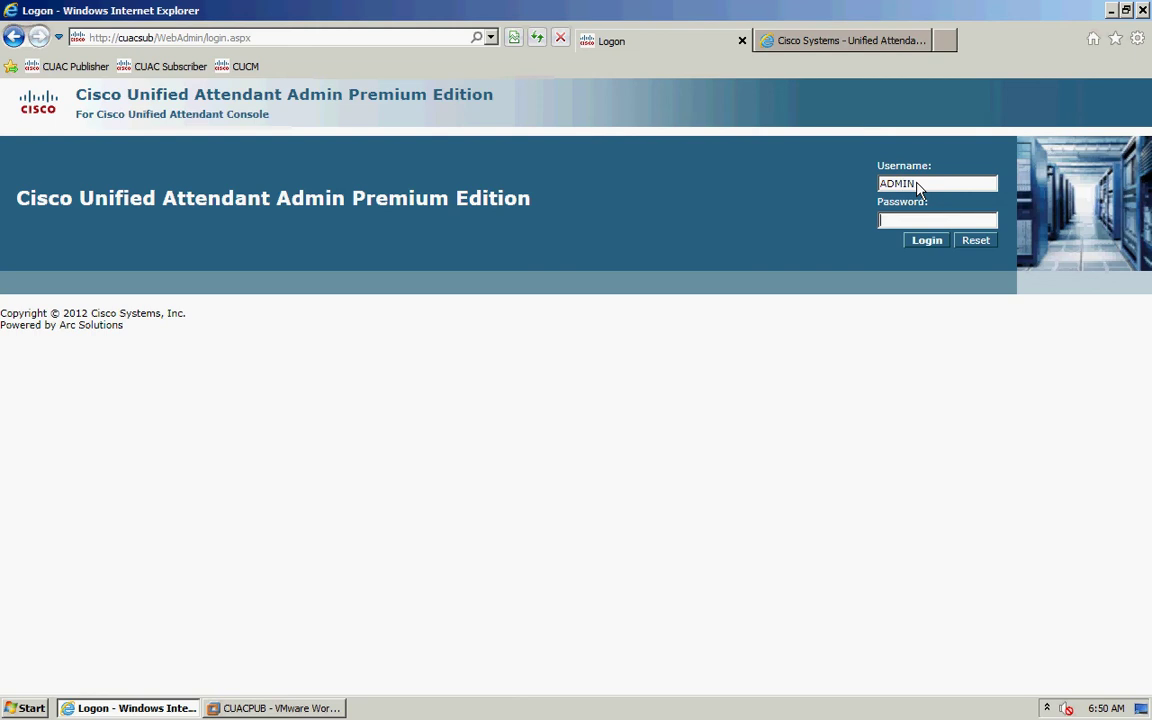
type("cisco")
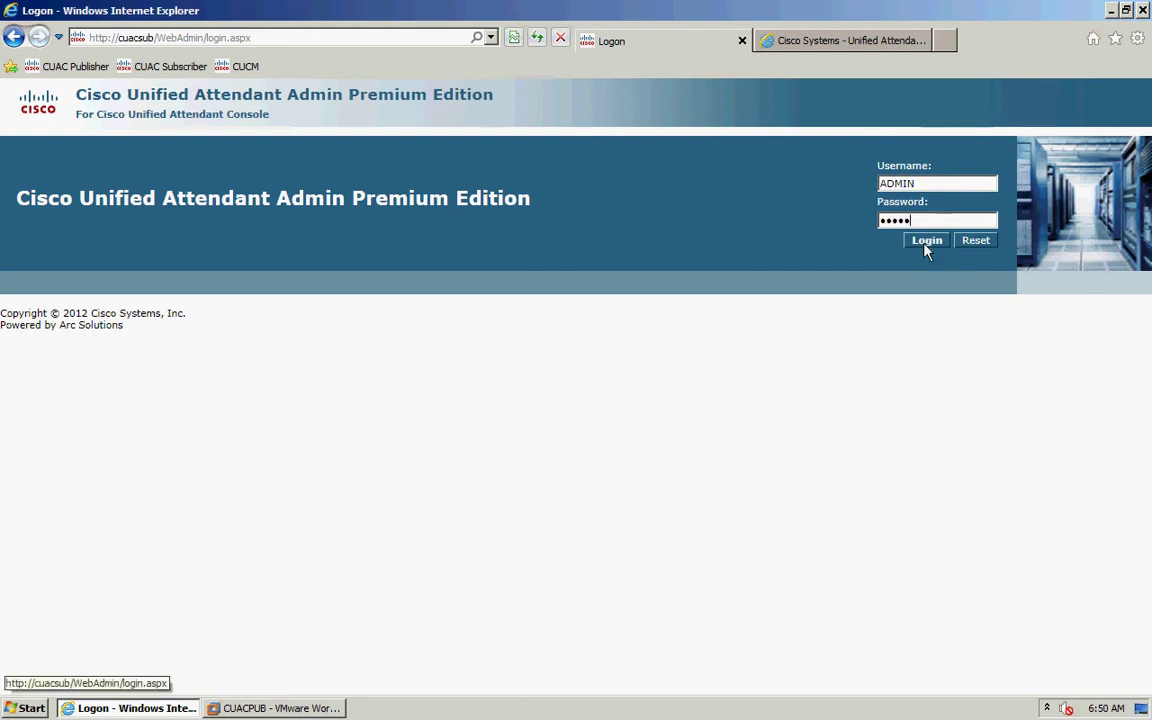
left_click(926, 243)
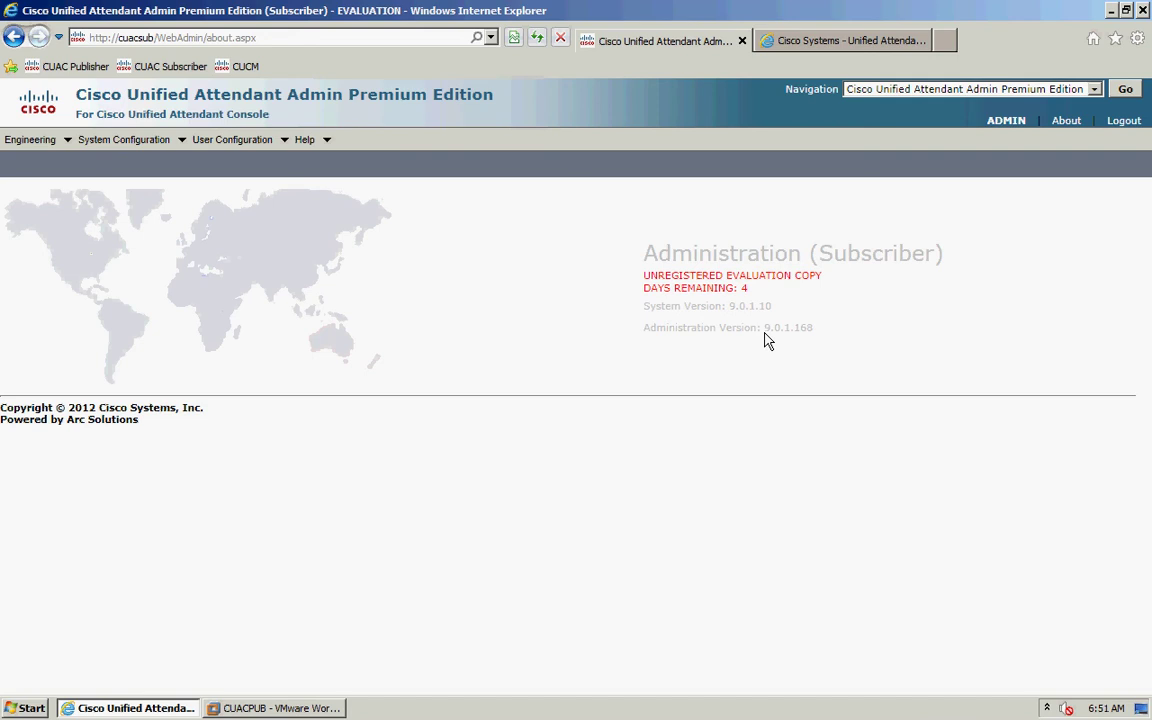
mouse_move(306, 140)
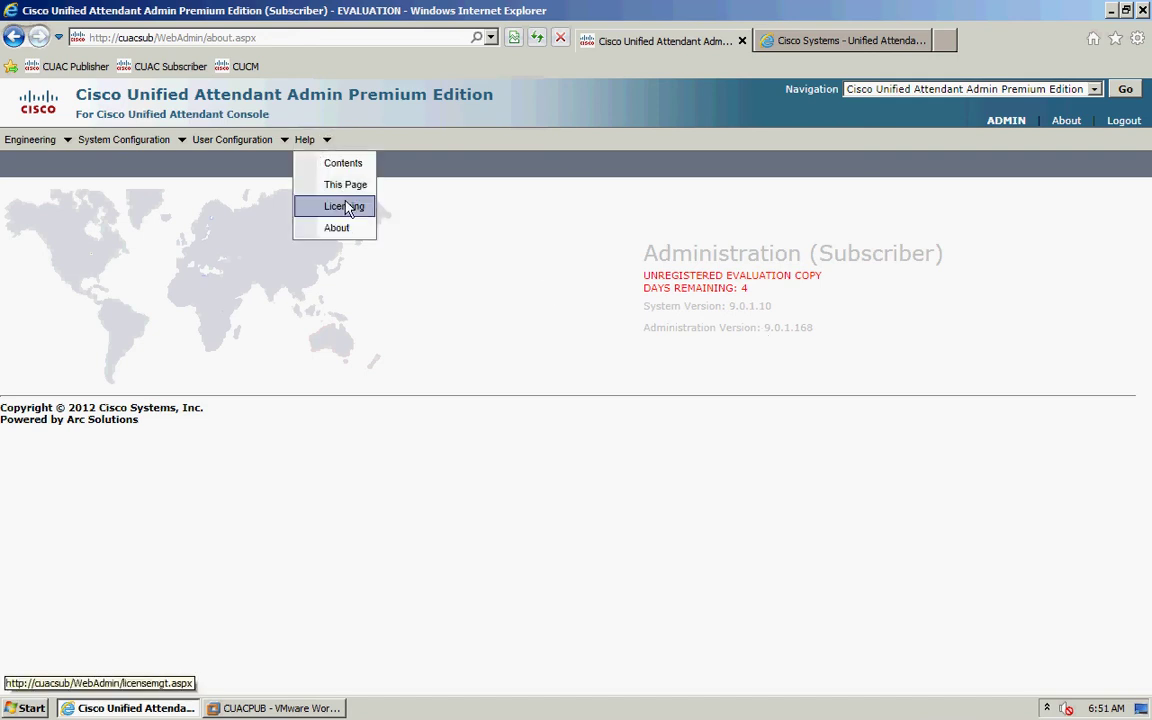
left_click(345, 207)
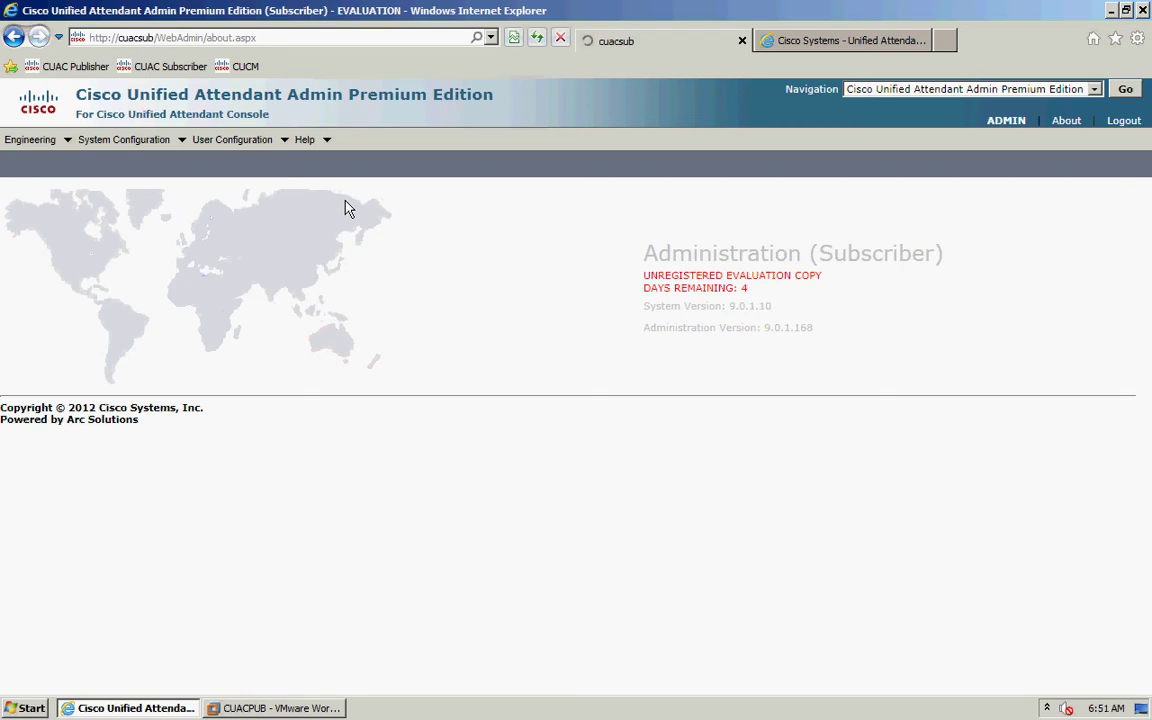
- On the licensing site, start a new purchased-software activation for reseller CISCO, the customer, and site RTP
left_click(835, 42)
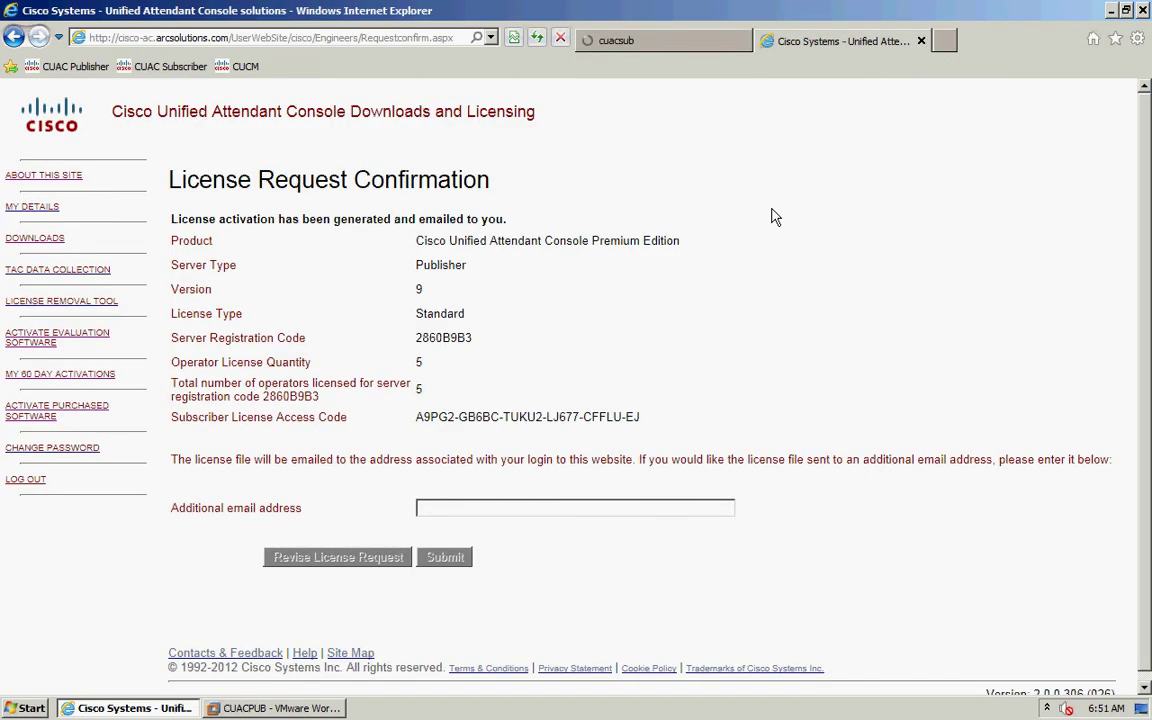
left_click(45, 374)
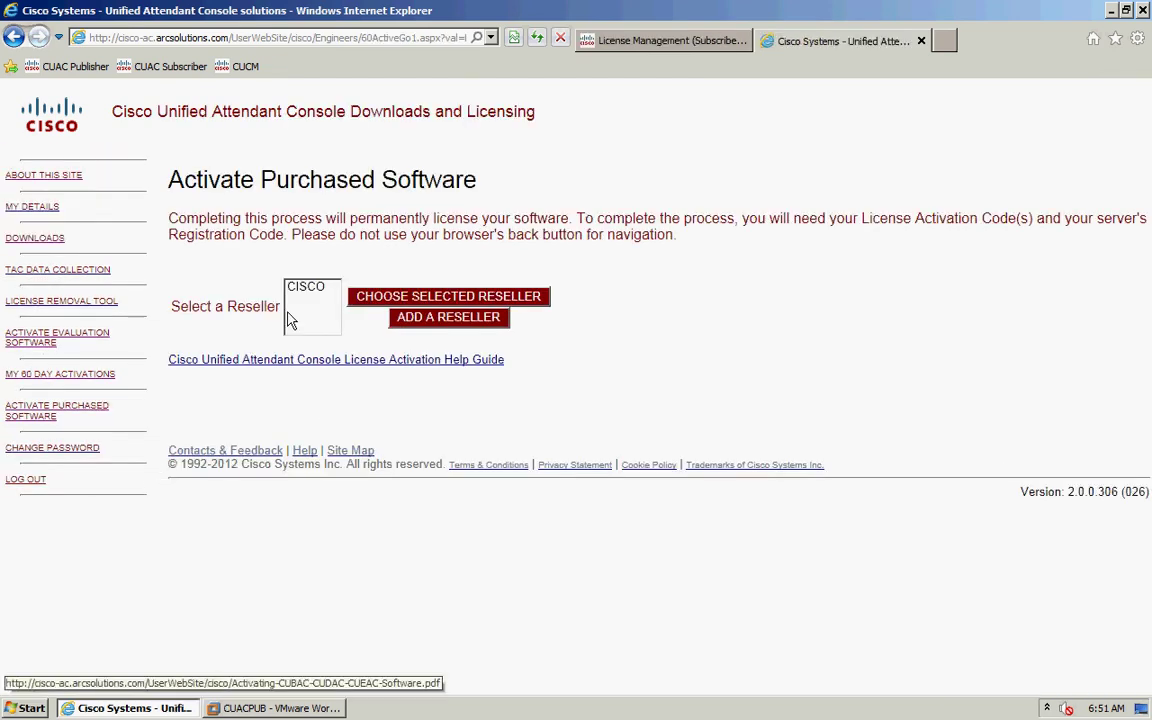
left_click(362, 307)
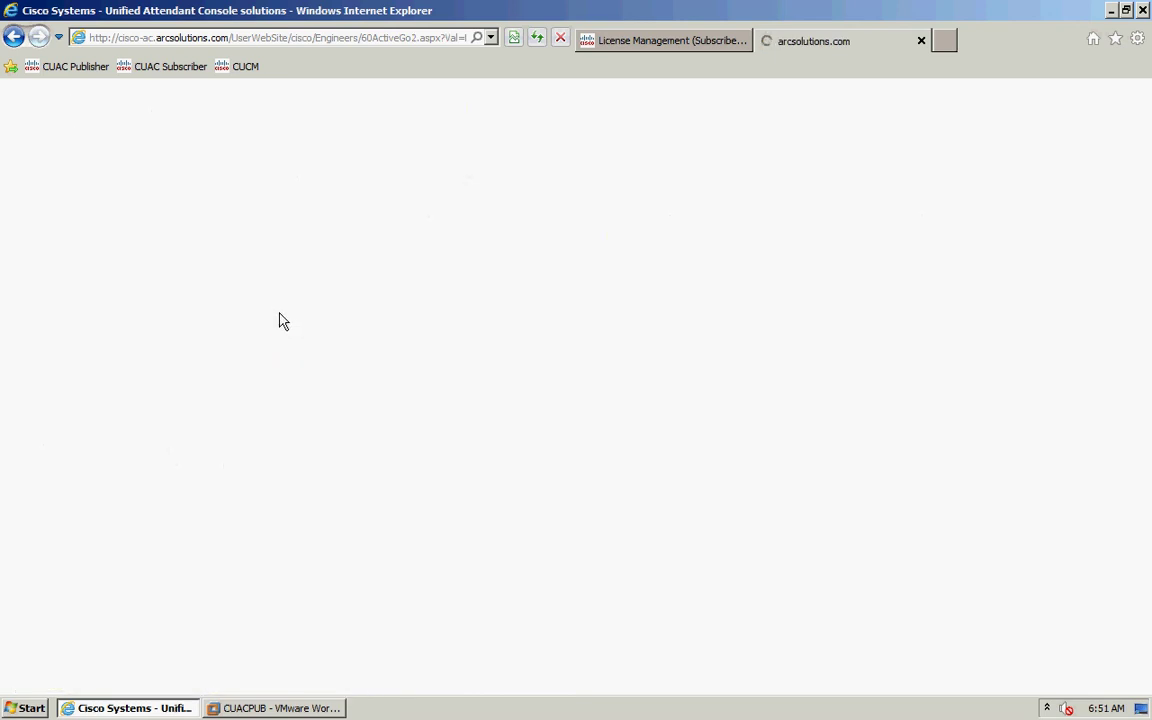
left_click(305, 316)
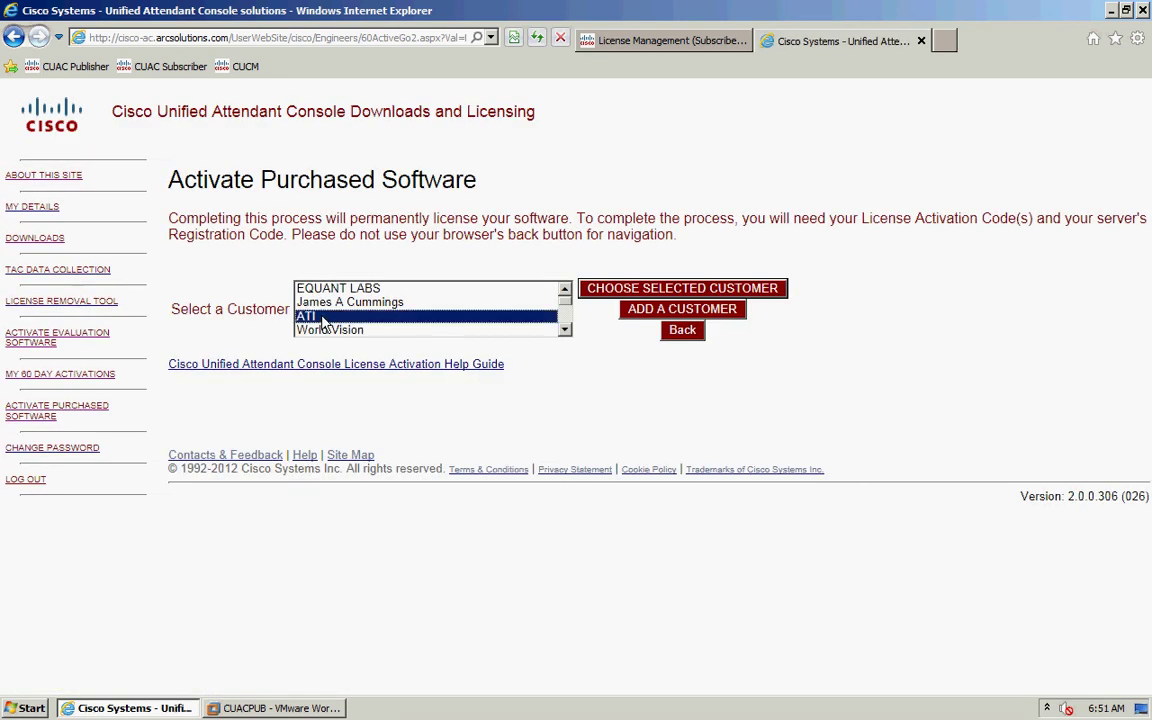
key("j")
left_click(590, 289)
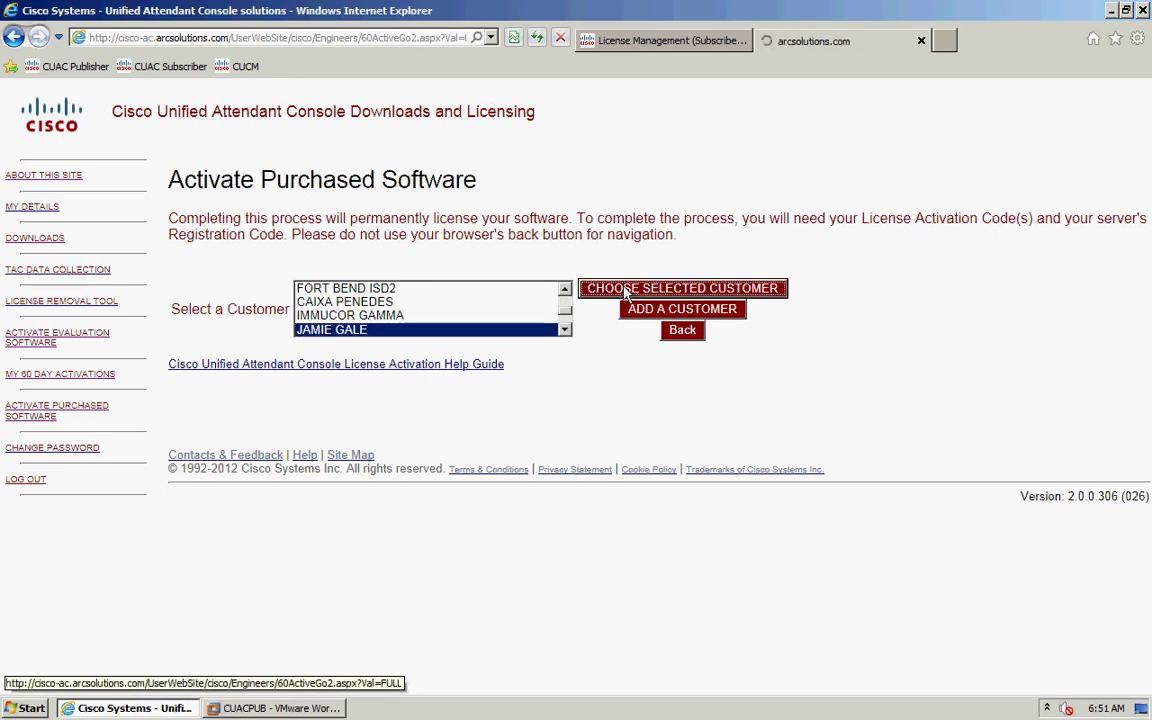
left_click(337, 289)
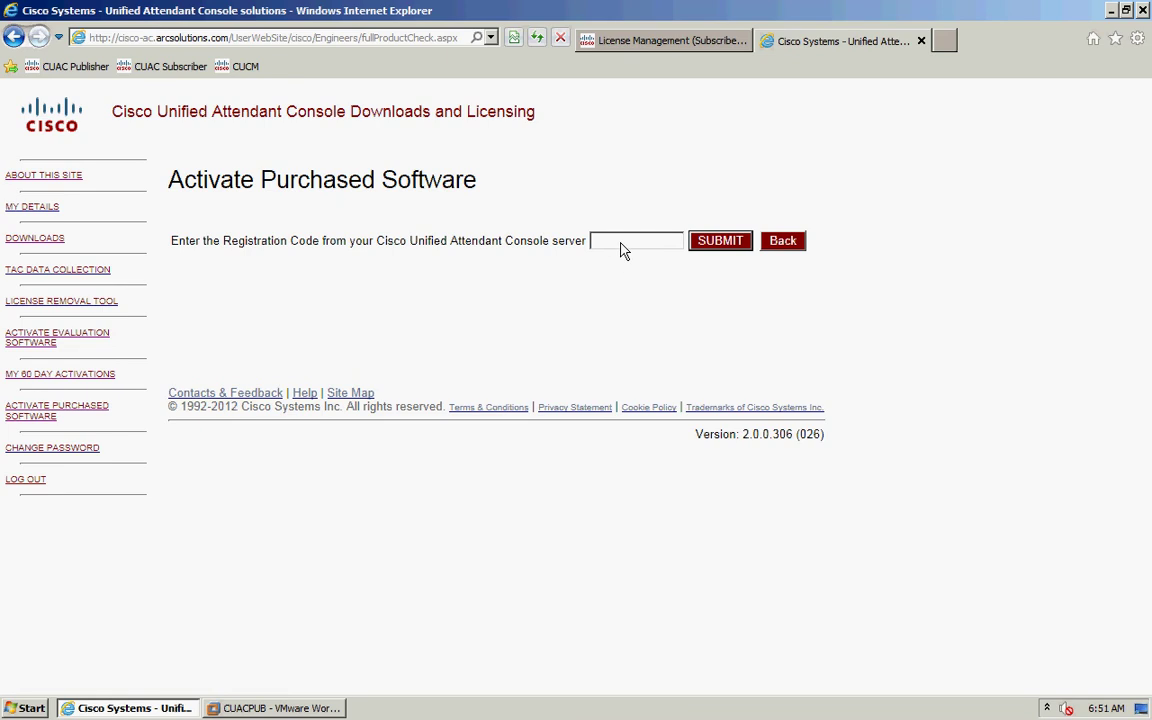
left_click(598, 42)
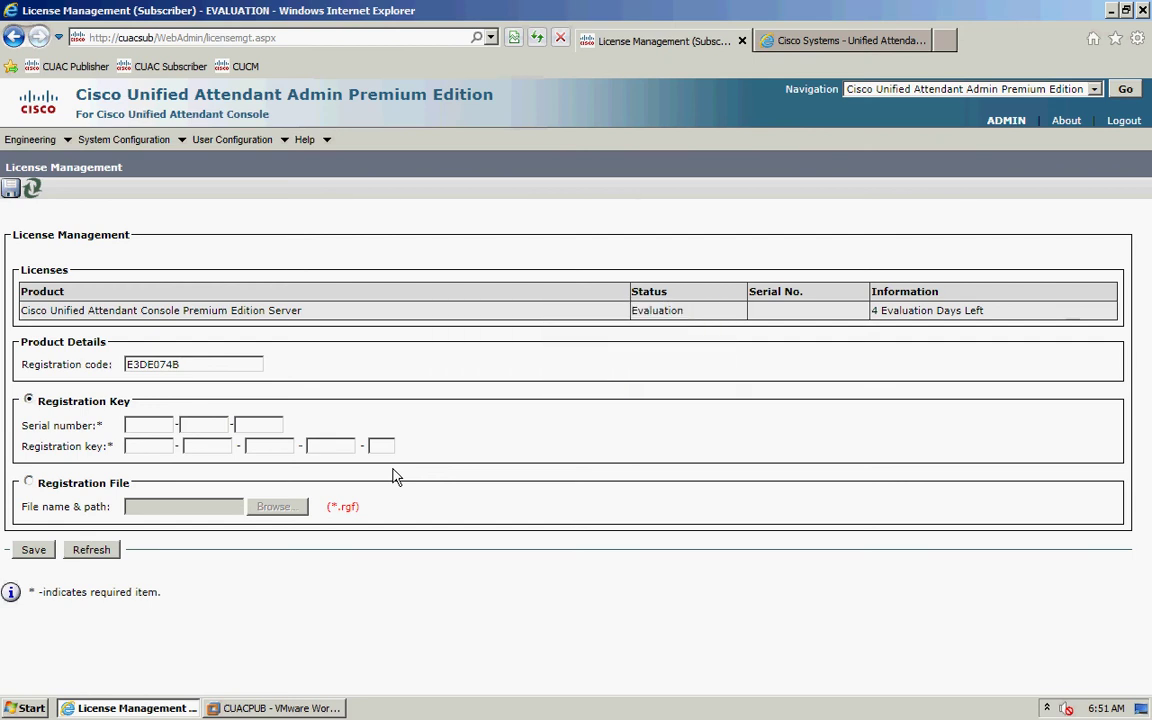
key("alt+Tab")
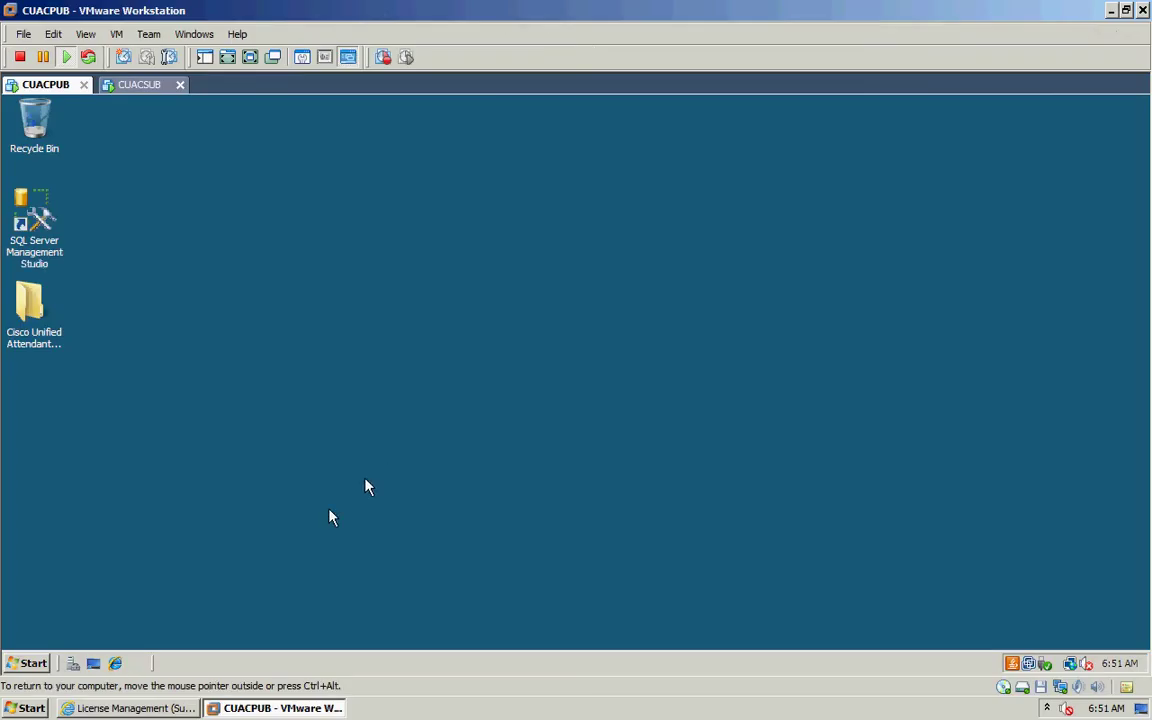
left_click(135, 708)
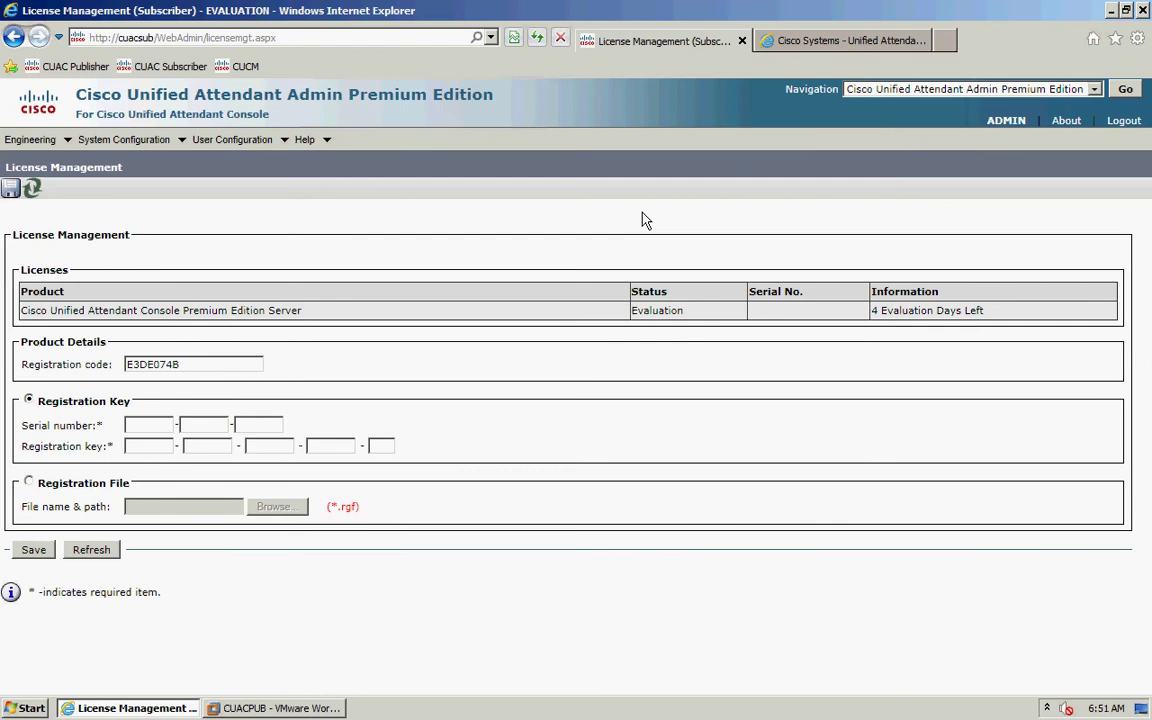
left_click(828, 44)
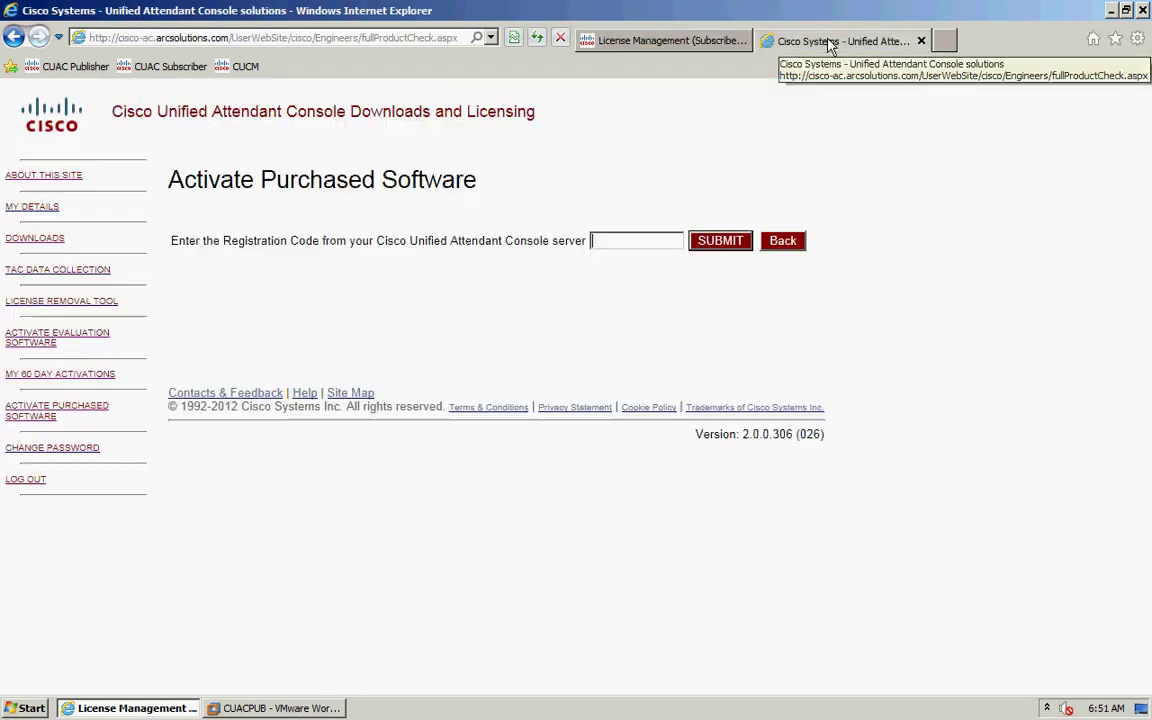
- Copy the subscriber's registration code from License Management into the activation form and submit it
left_click(616, 246)
type("E3")
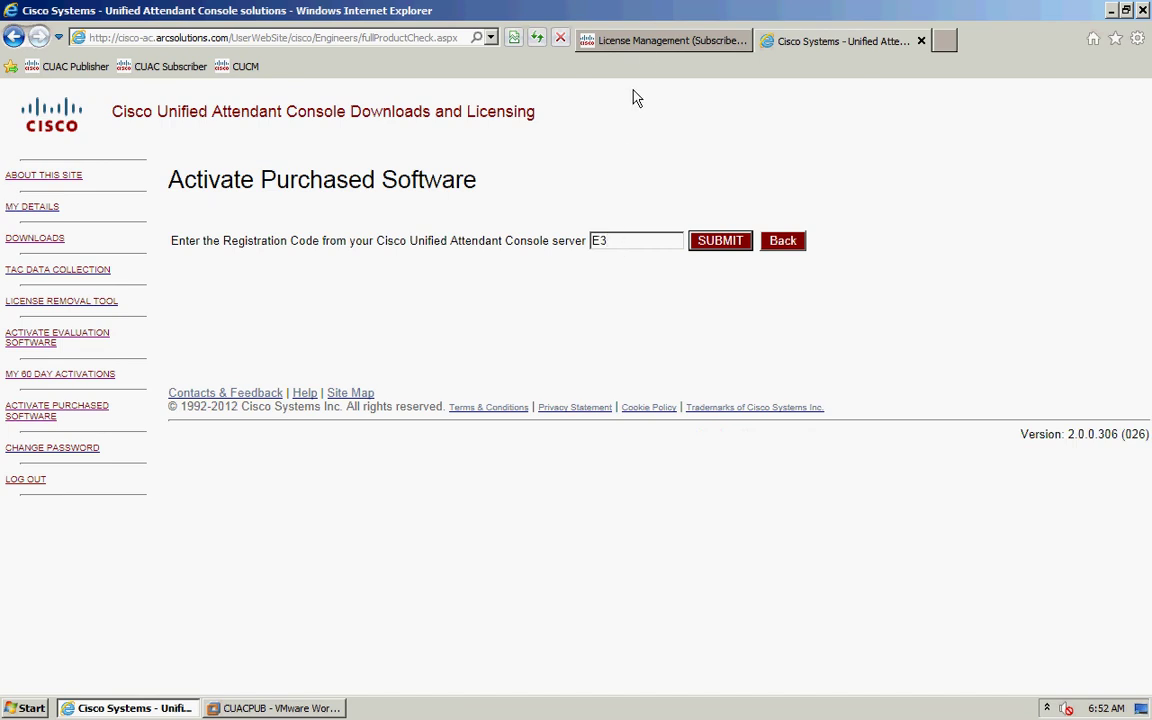
left_click(645, 45)
left_click(836, 48)
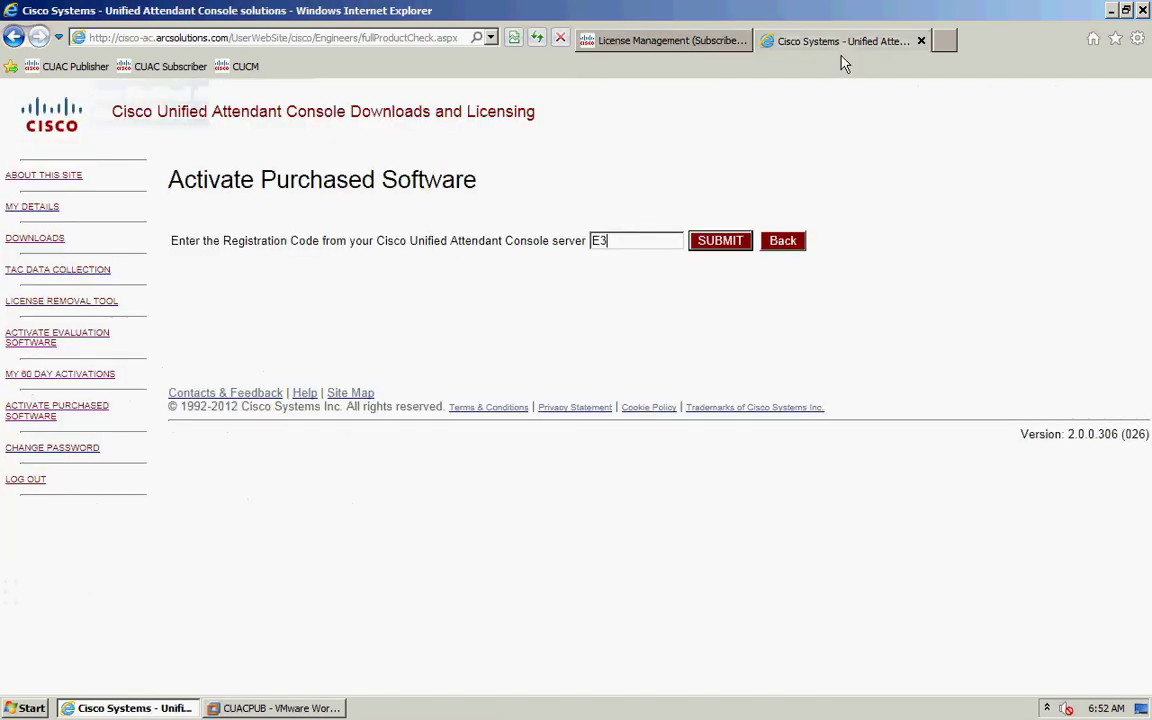
type("DE")
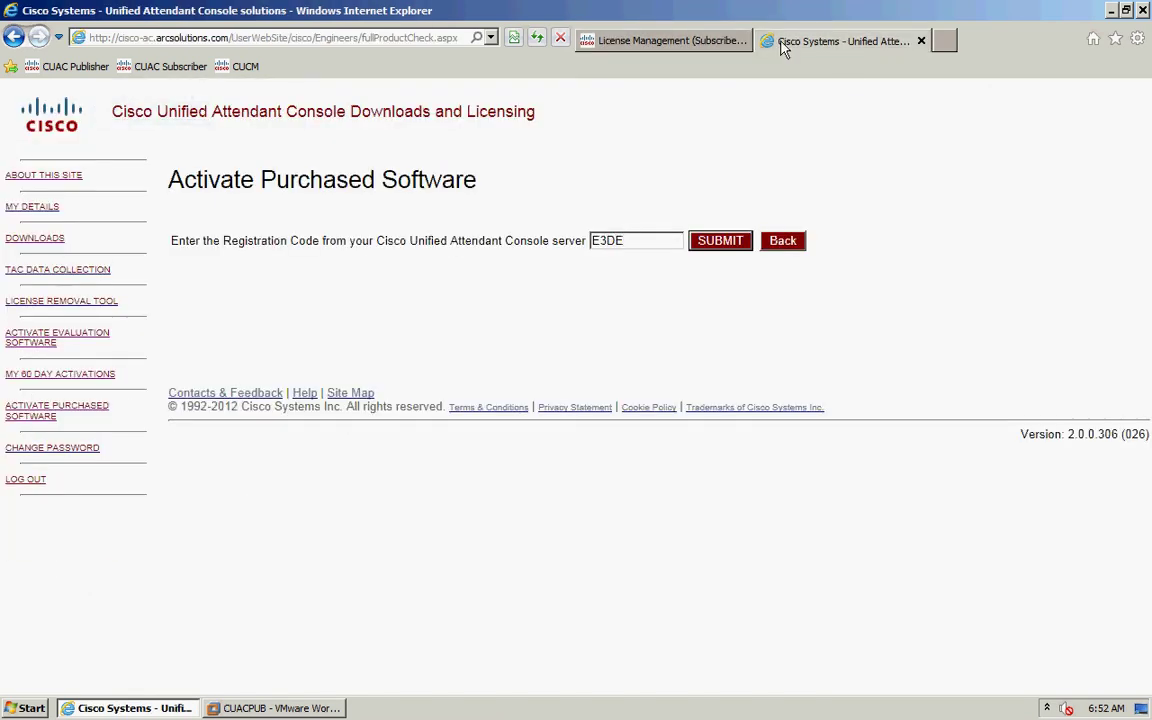
left_click(699, 44)
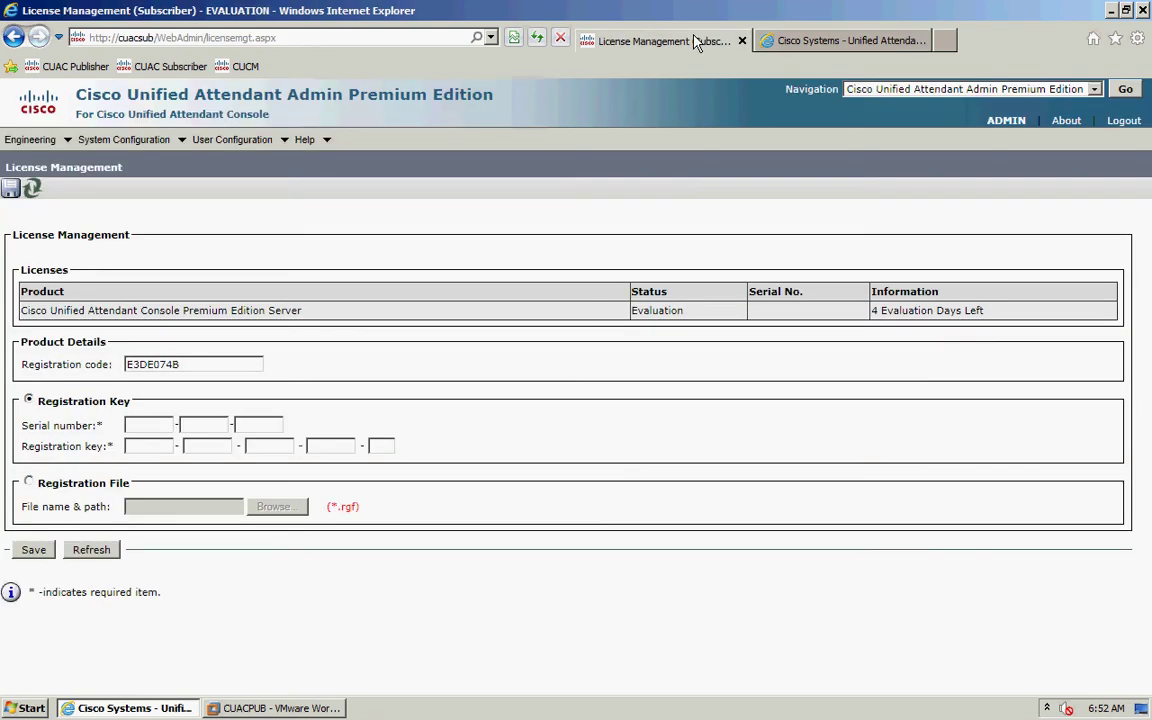
left_click(812, 44)
type("E07")
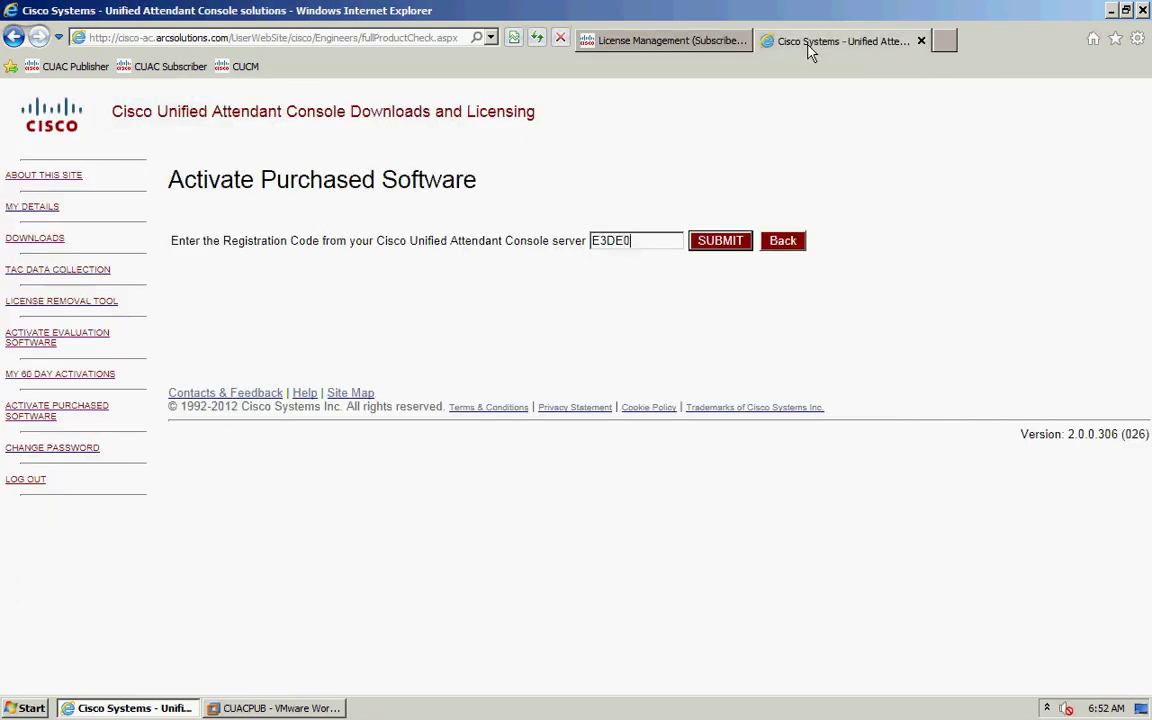
left_click(700, 44)
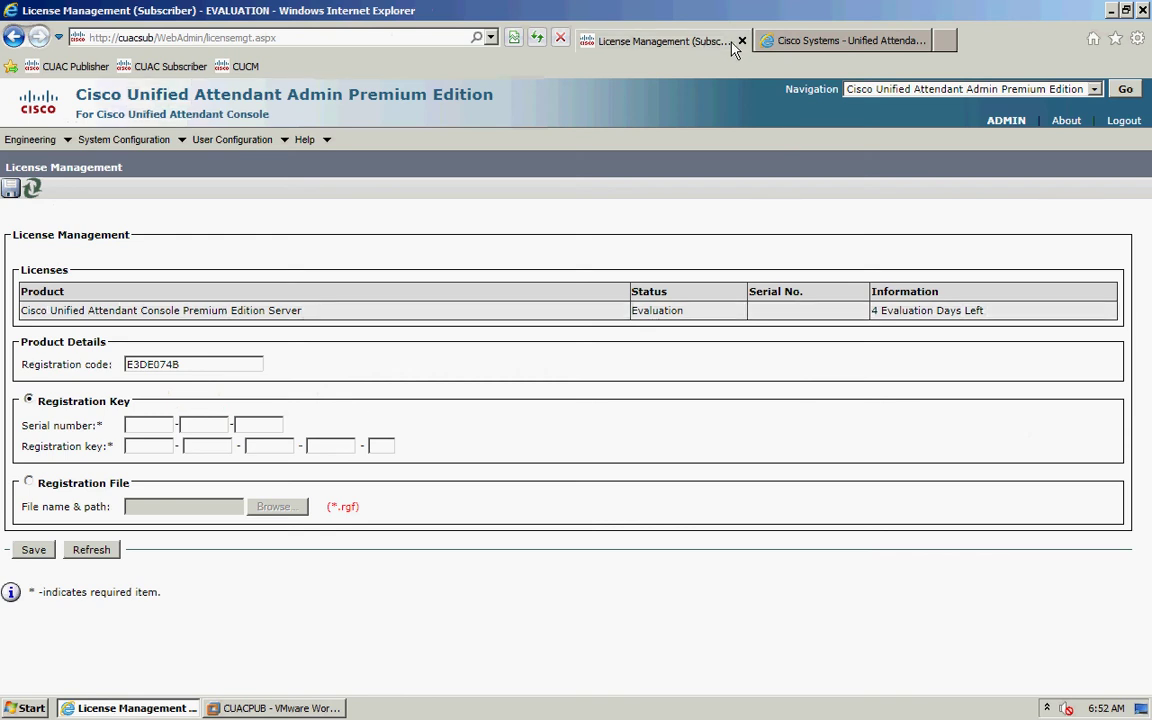
left_click(816, 44)
type("4")
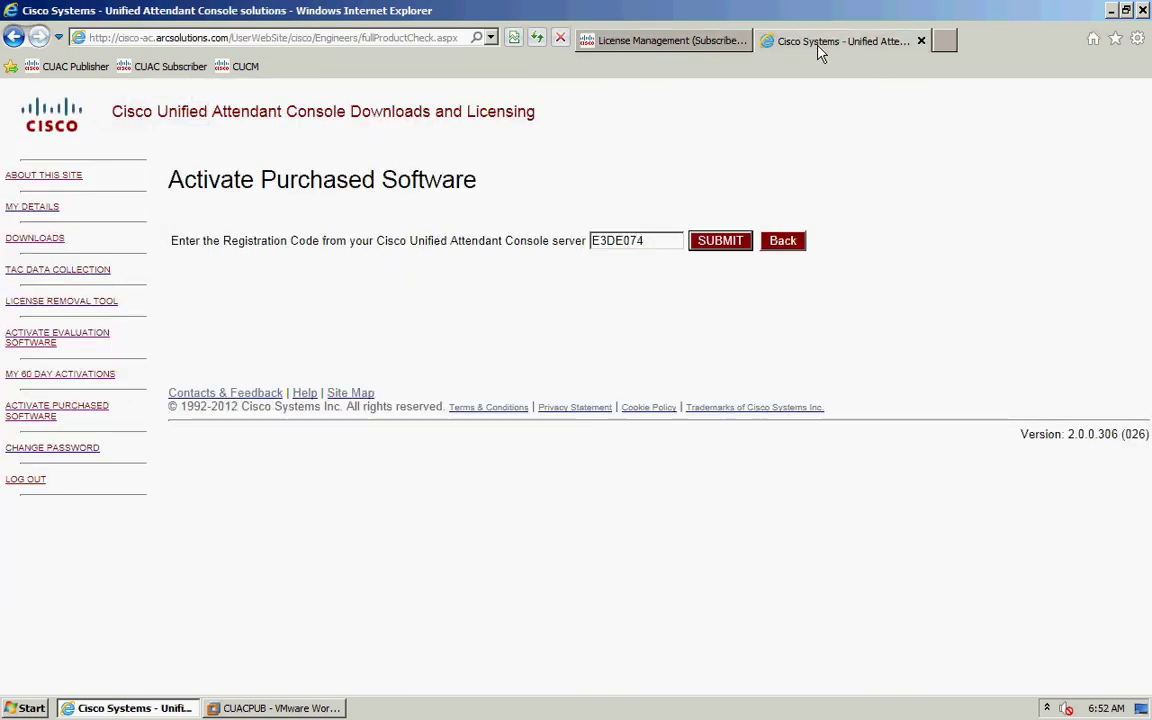
type("B")
left_click(722, 242)
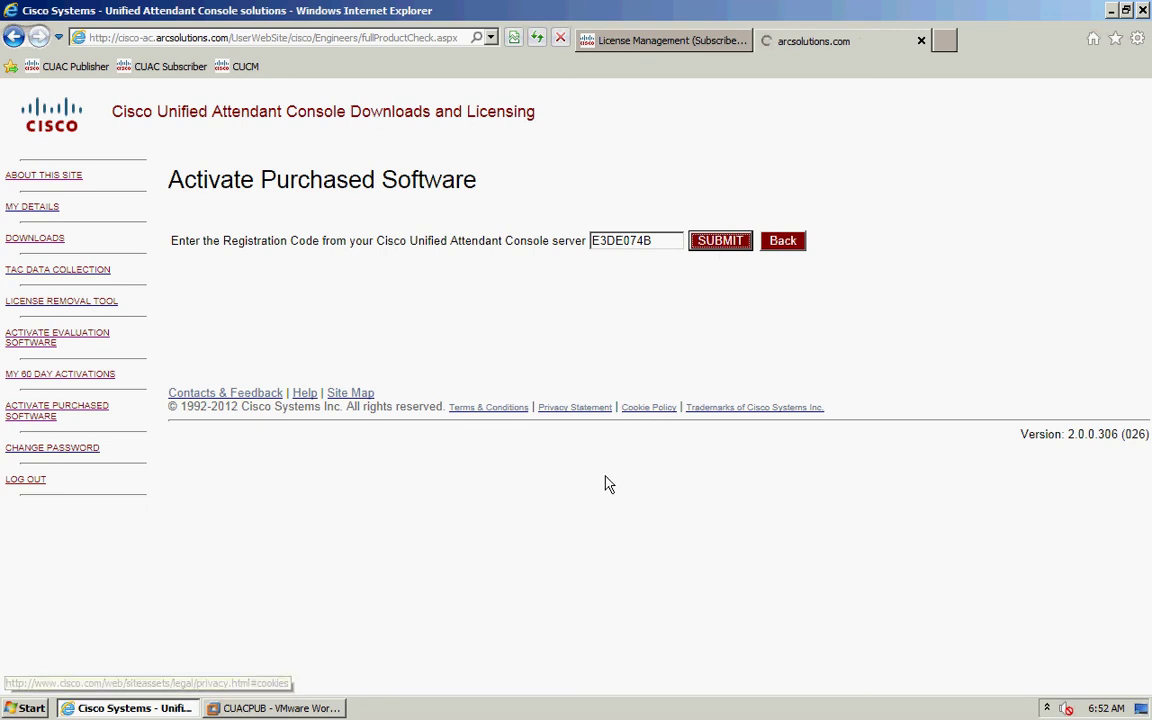
- Paste the License Activation Code for 5 operators, submit it, and confirm the license request
left_click(342, 362)
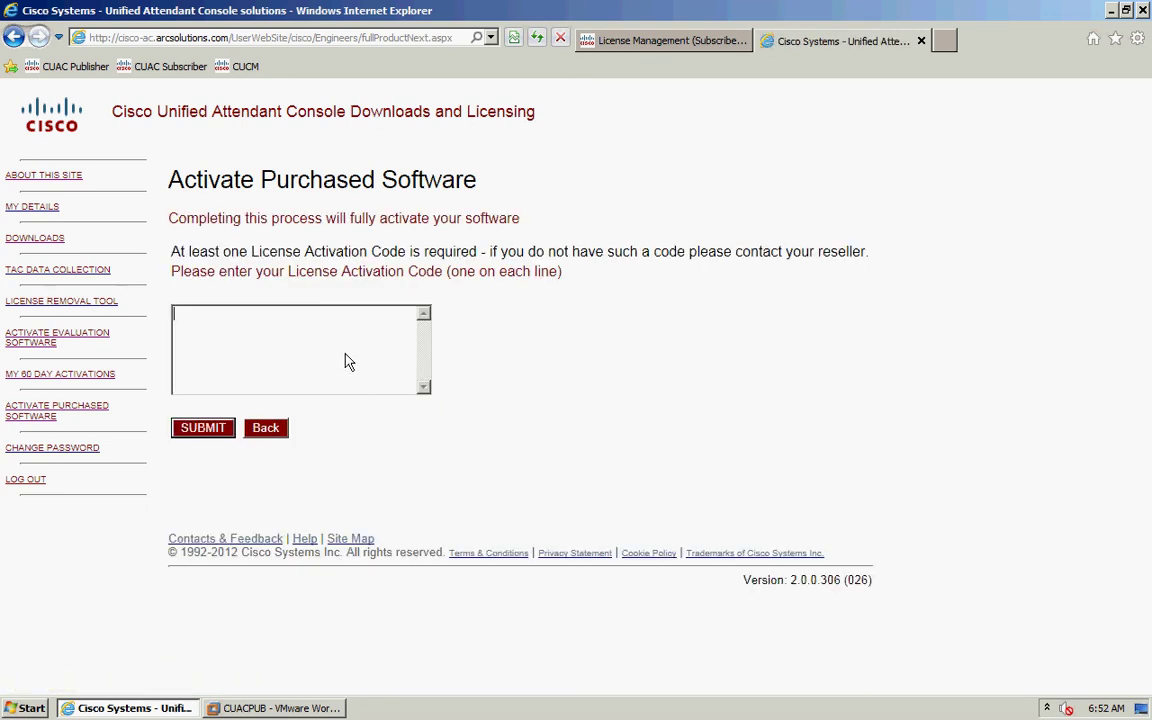
key("ctrl+v")
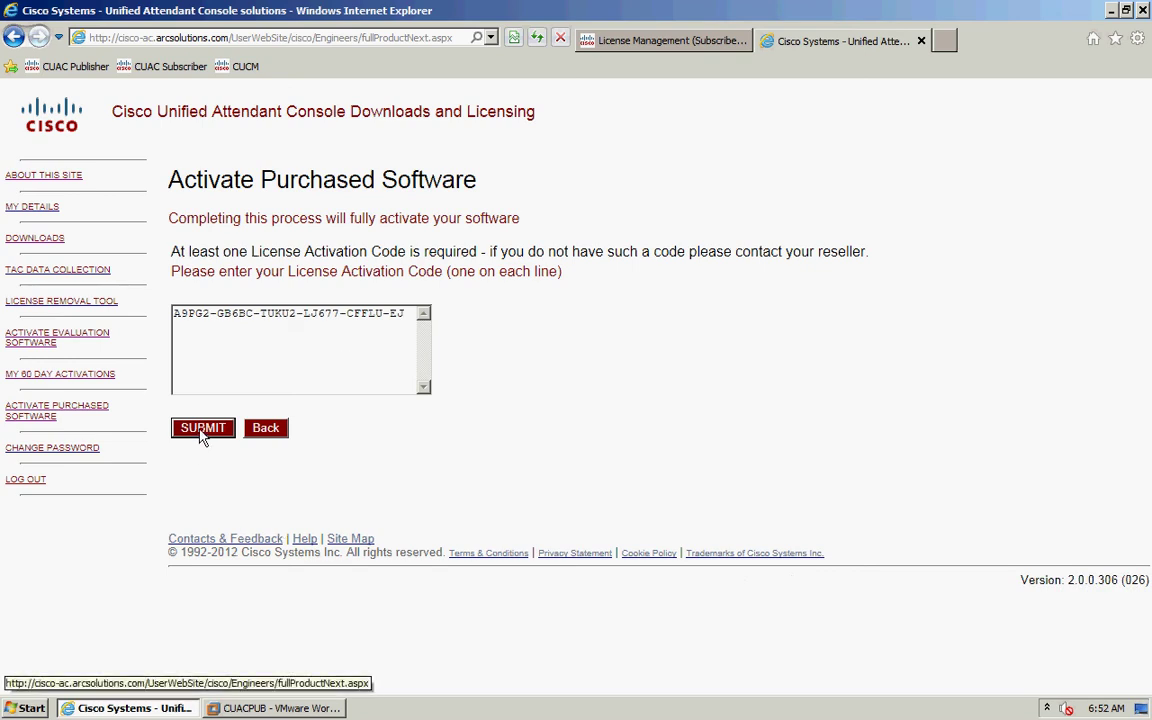
left_click(202, 432)
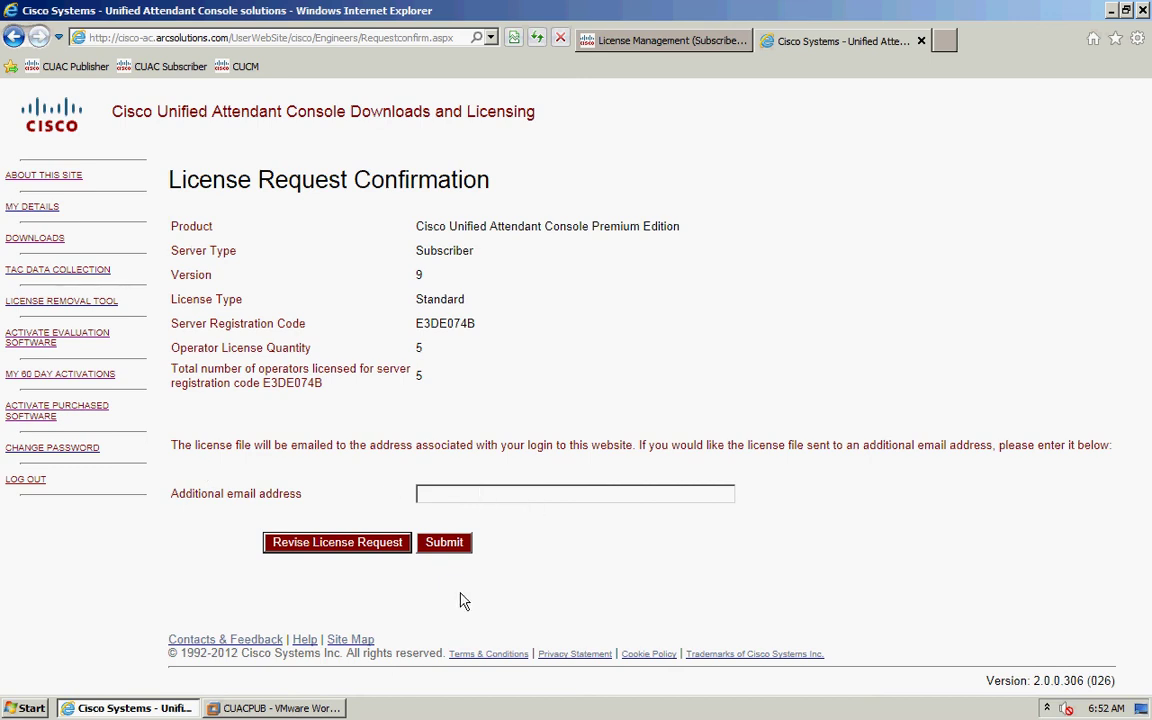
left_click(446, 546)
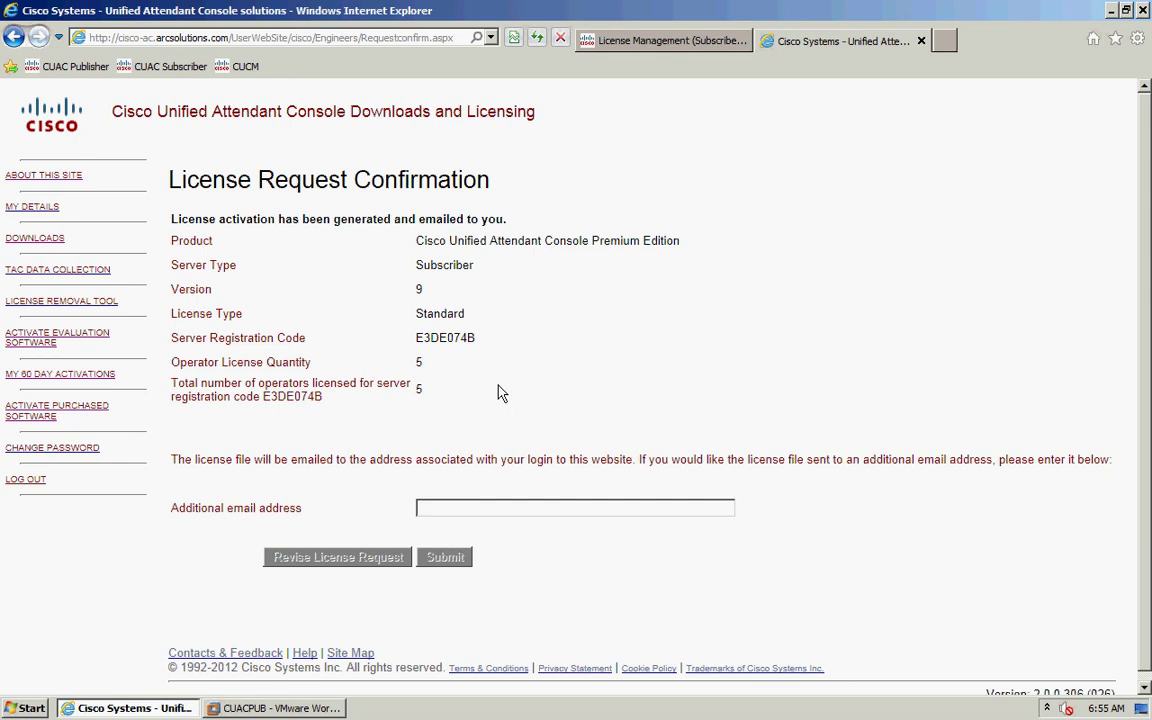
- Choose Registration File in the subscriber's License Management, select the desktop .rgf file, and save
left_click(622, 46)
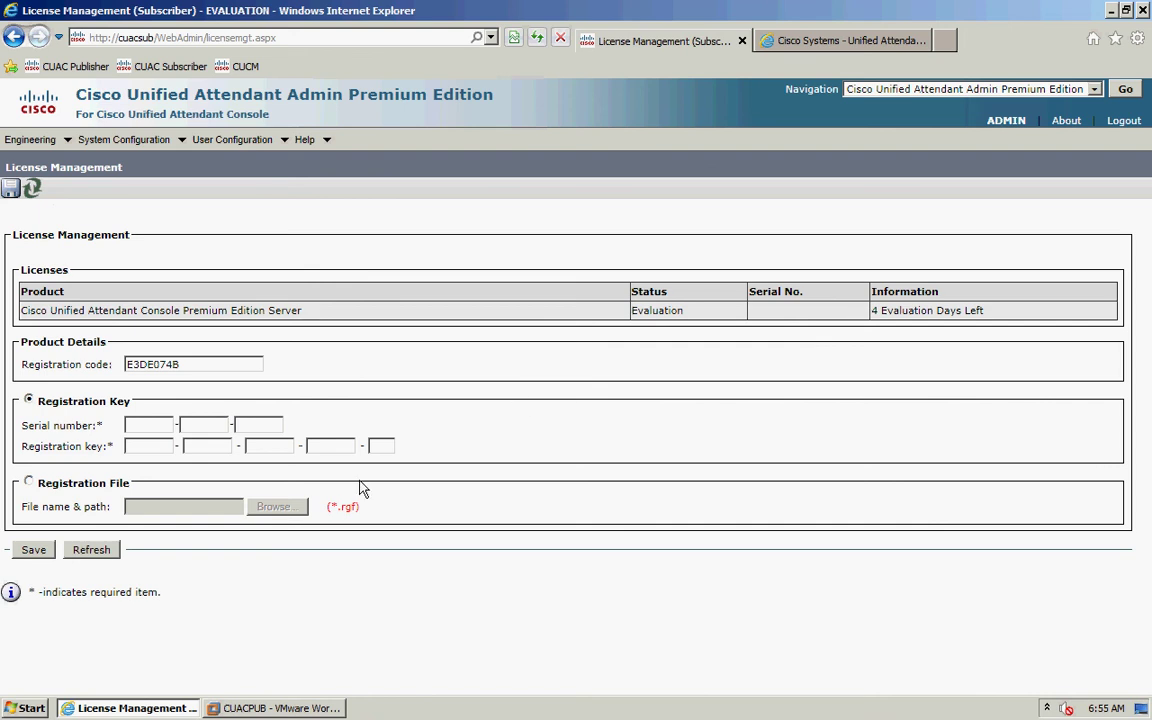
left_click(29, 483)
left_click(265, 507)
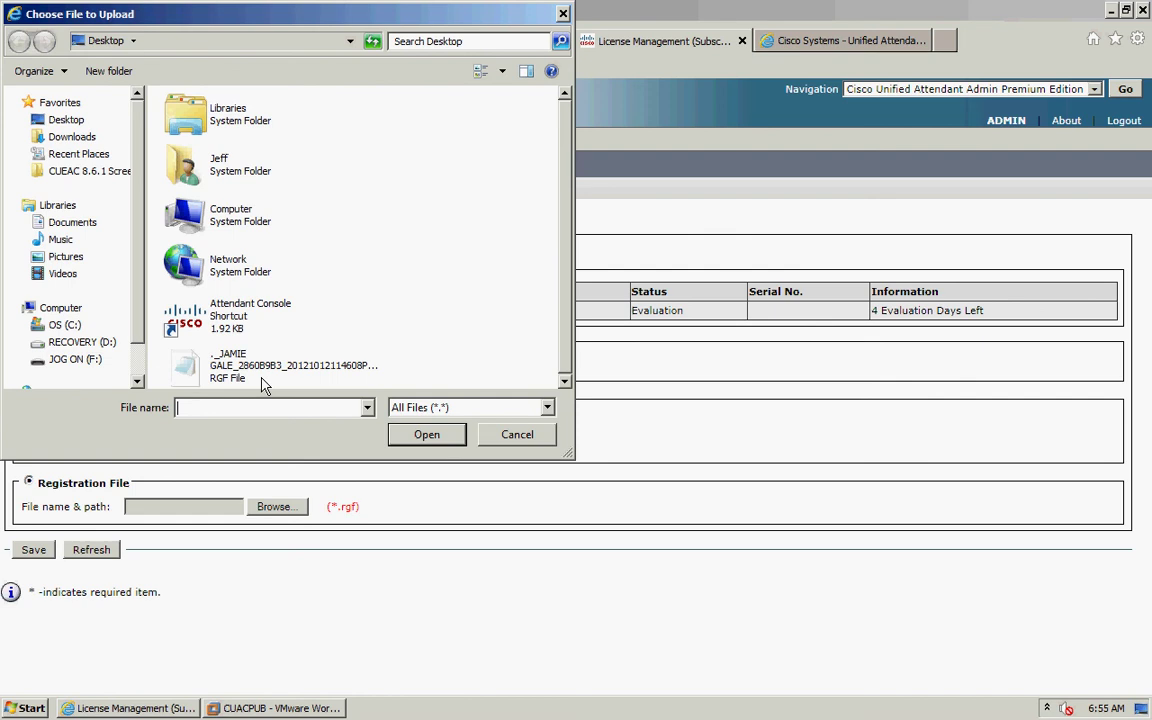
left_click(258, 380)
left_click(427, 434)
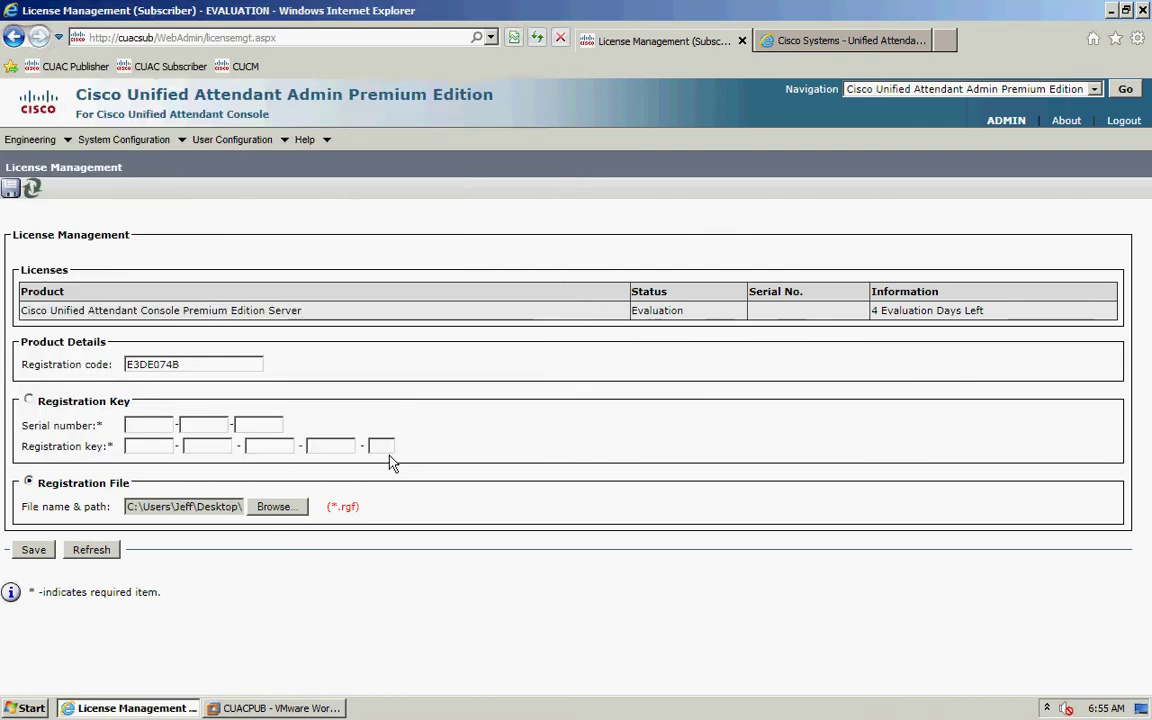
left_click(36, 552)
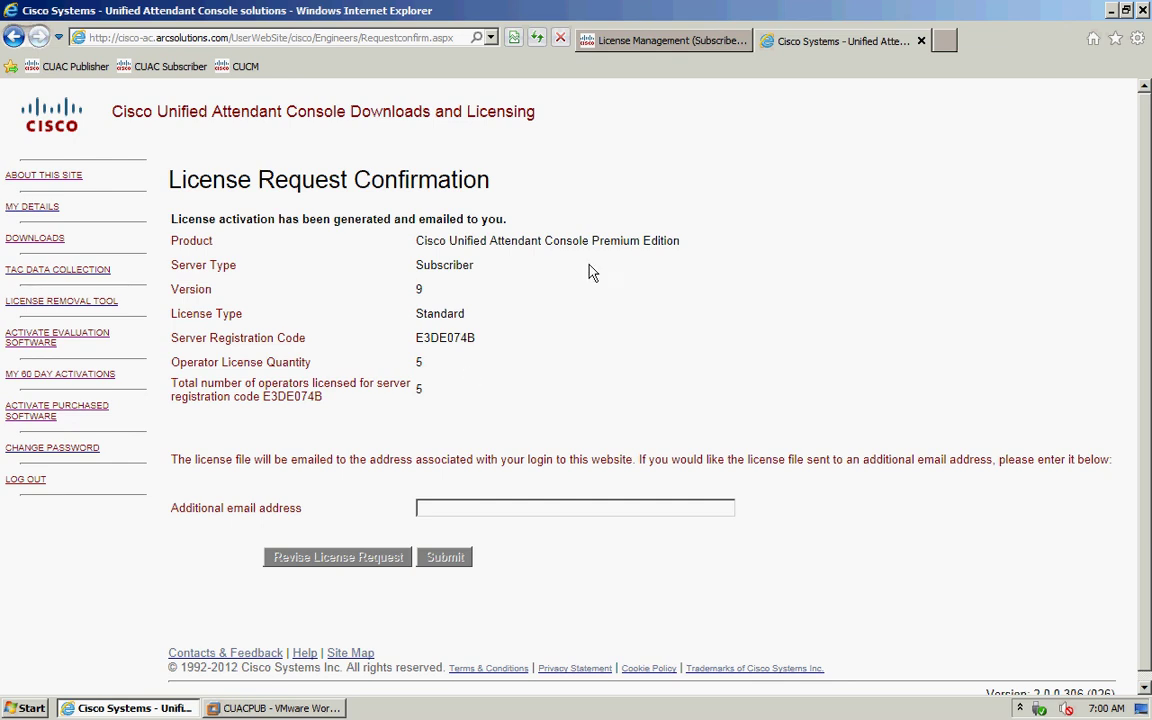
- Register the subscriber with the new .rgf file matching its registration code and save
left_click(692, 48)
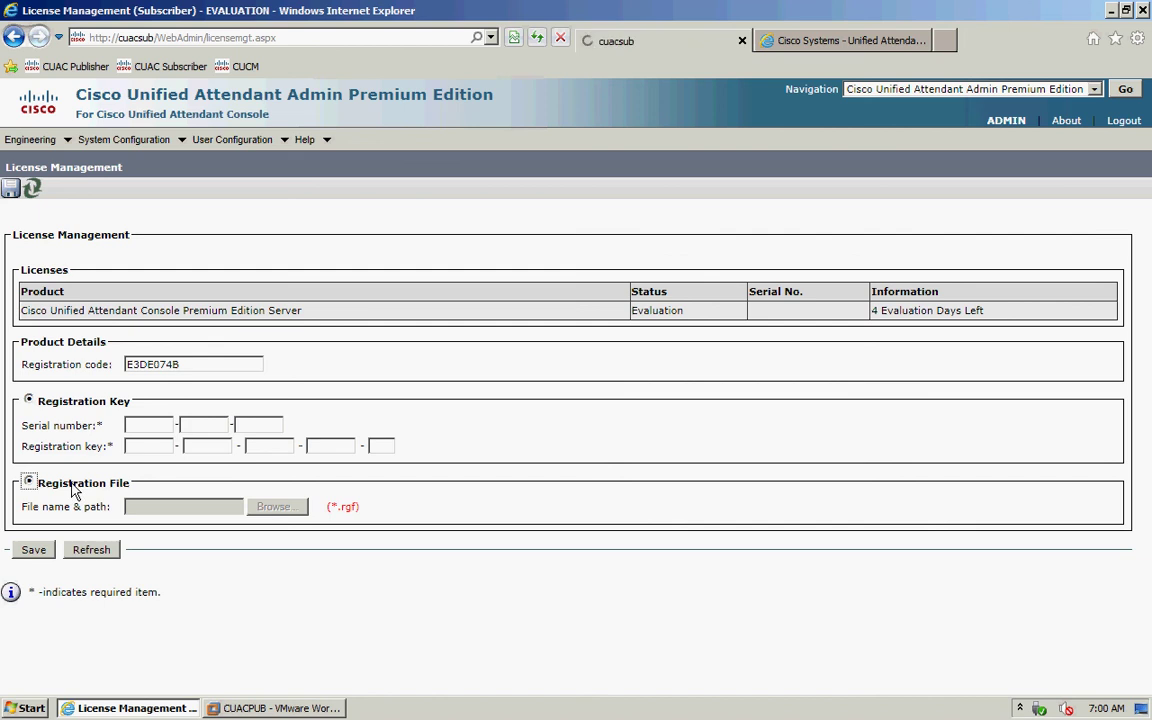
left_click(30, 484)
left_click(285, 507)
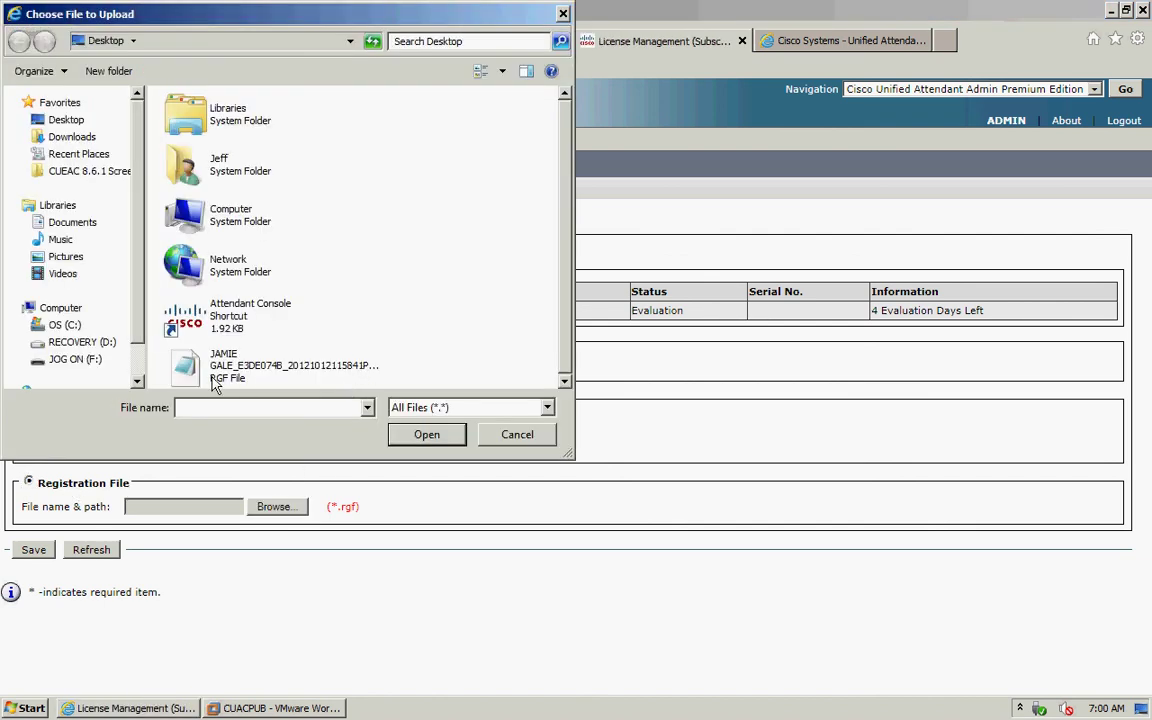
left_click(195, 346)
left_click(428, 436)
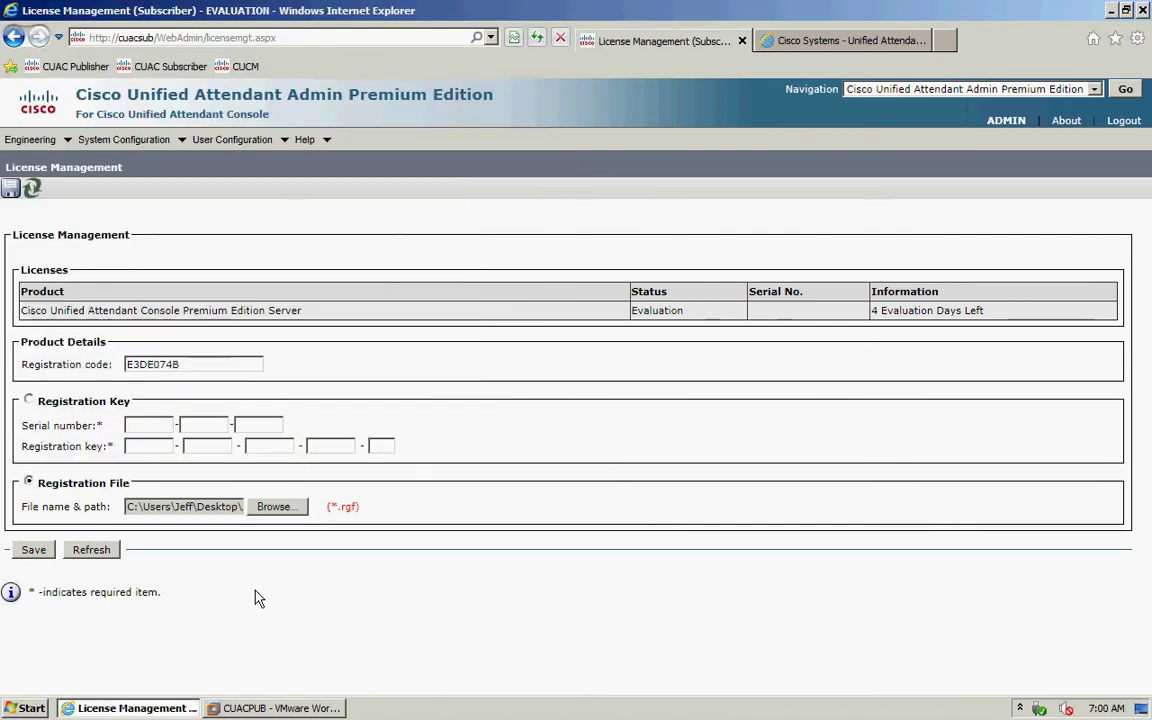
left_click(32, 549)
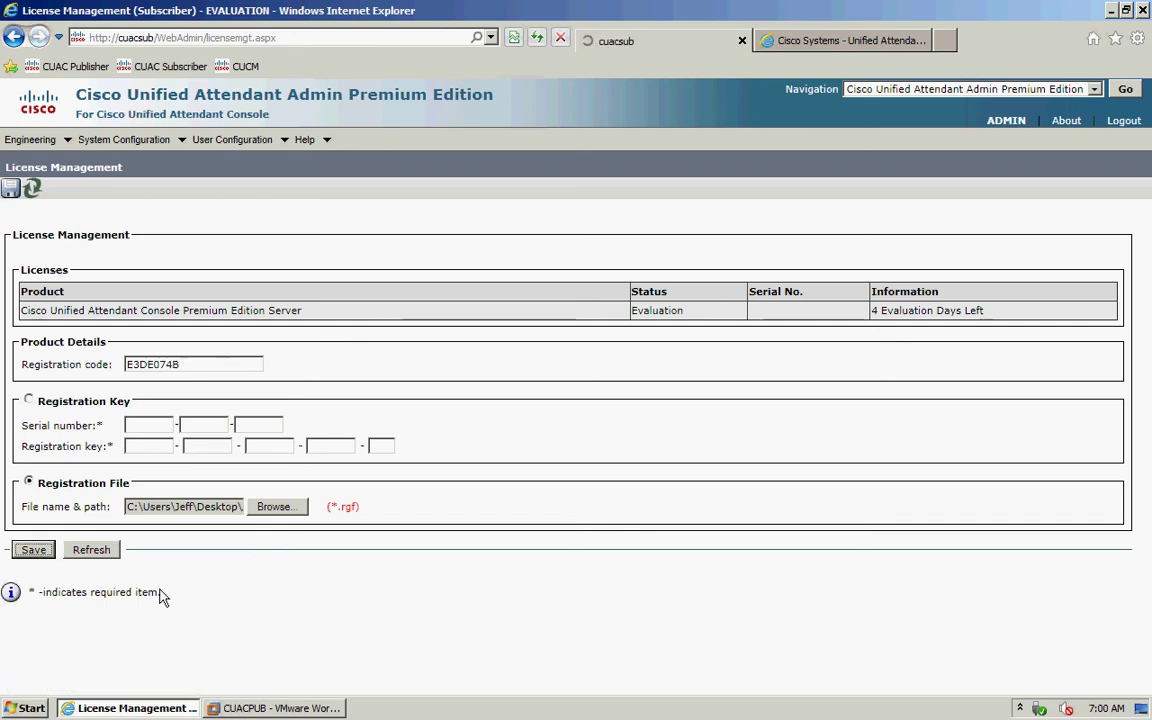